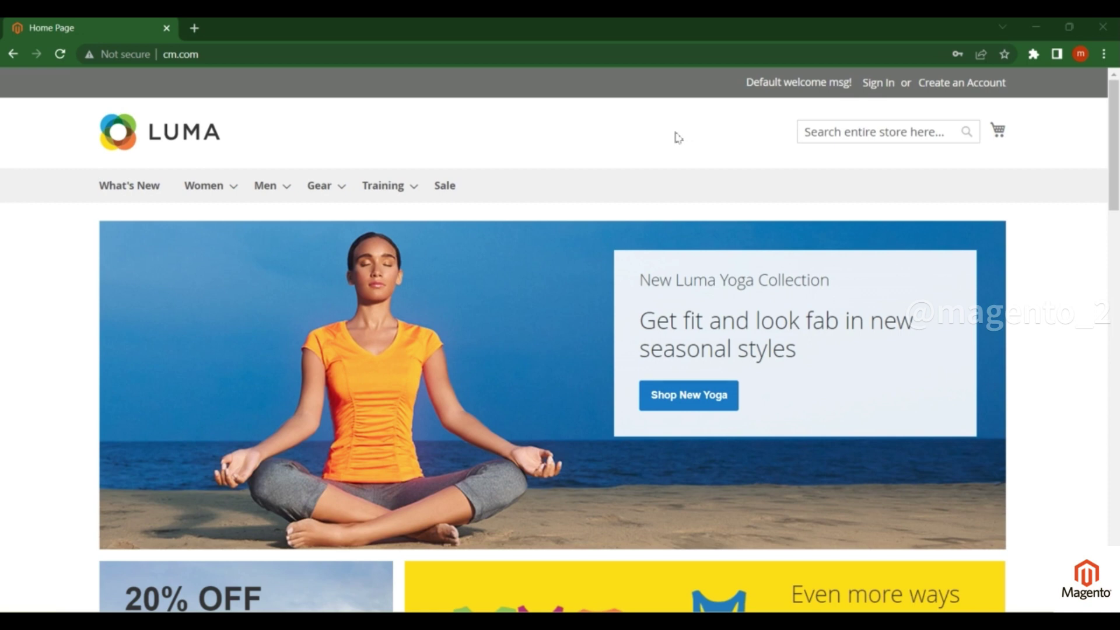
# - Load the Magento Admin dashboard at cm.com/admin in a new browser tab
pyautogui.click(210, 54)
pyautogui.hotkey('ctrl', 'c')
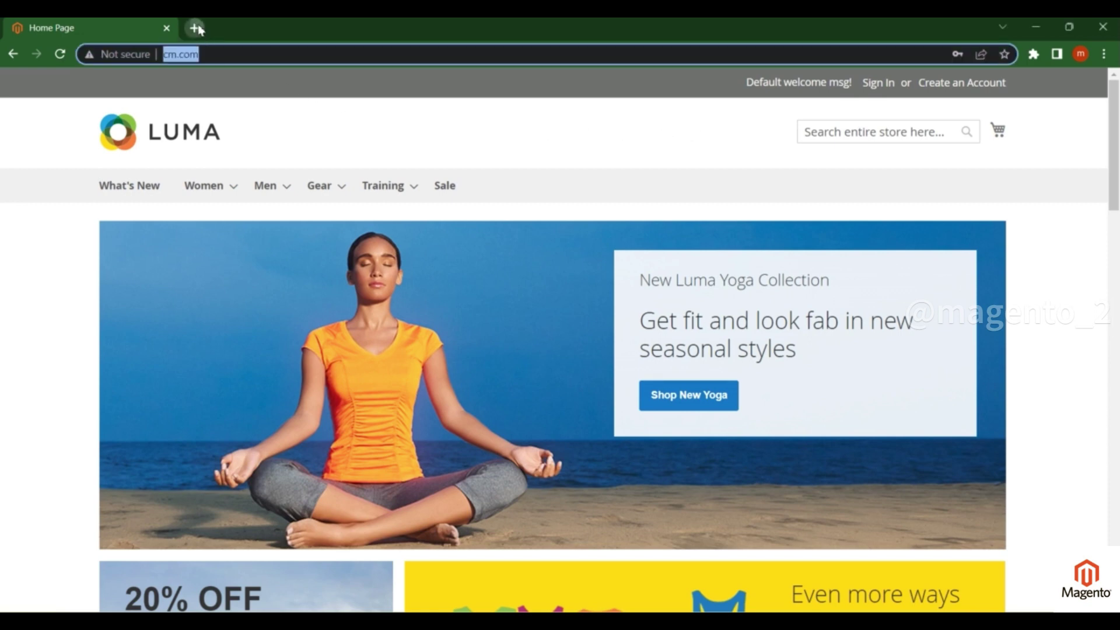
pyautogui.click(194, 28)
pyautogui.hotkey('ctrl', 'v')
pyautogui.write('admin')
pyautogui.press('Return')
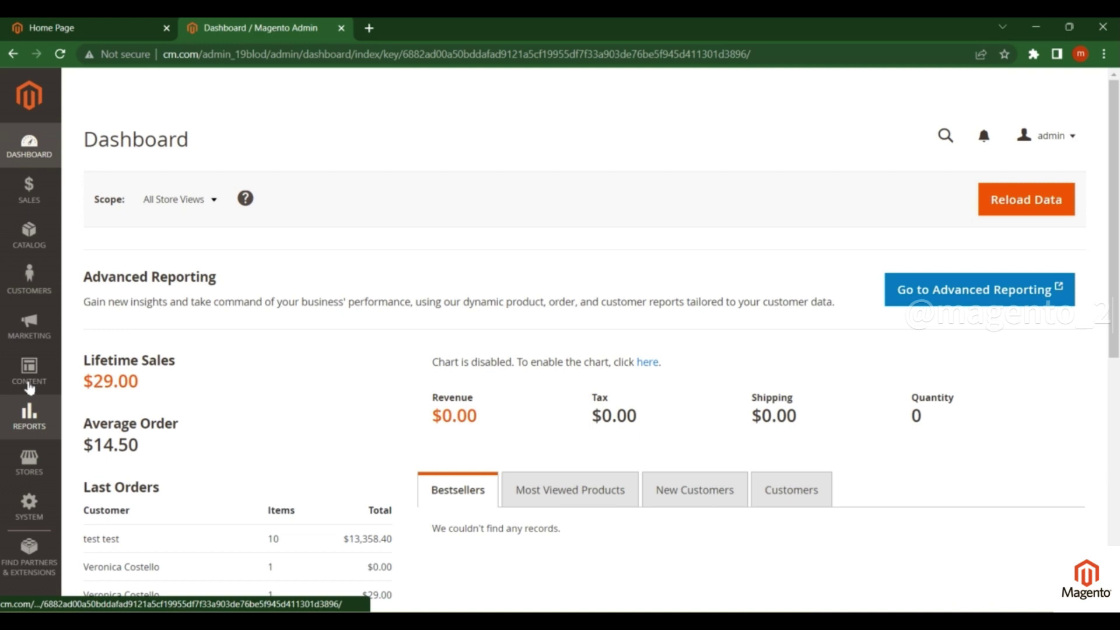
# - Start a new rule from Marketing > Promotions > Catalog Price Rule with Add New Rule
pyautogui.click(52, 331)
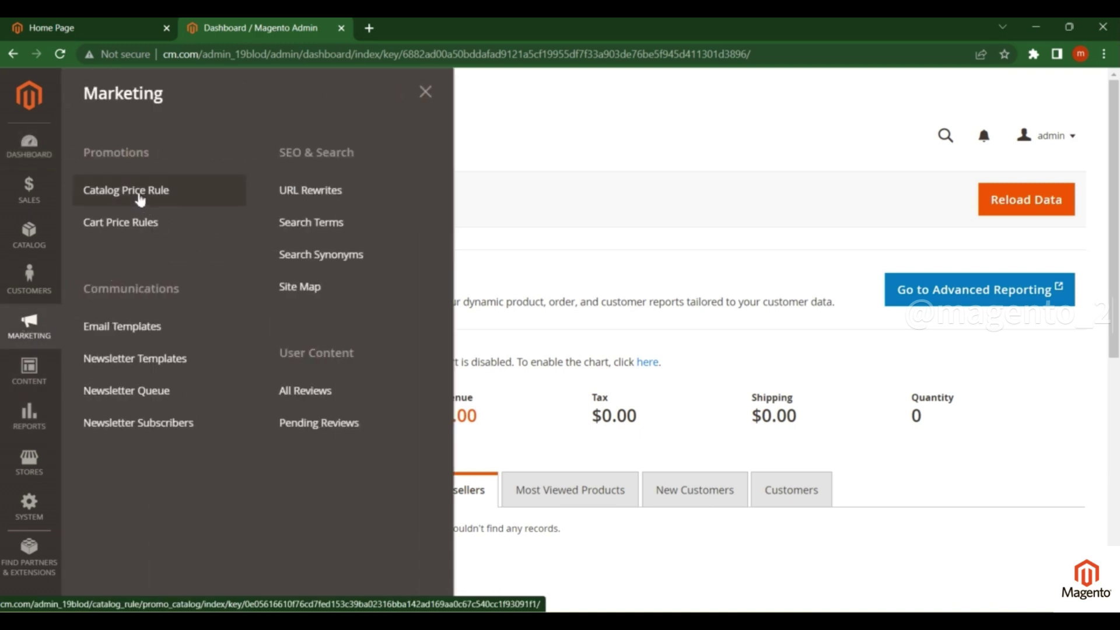
pyautogui.click(102, 195)
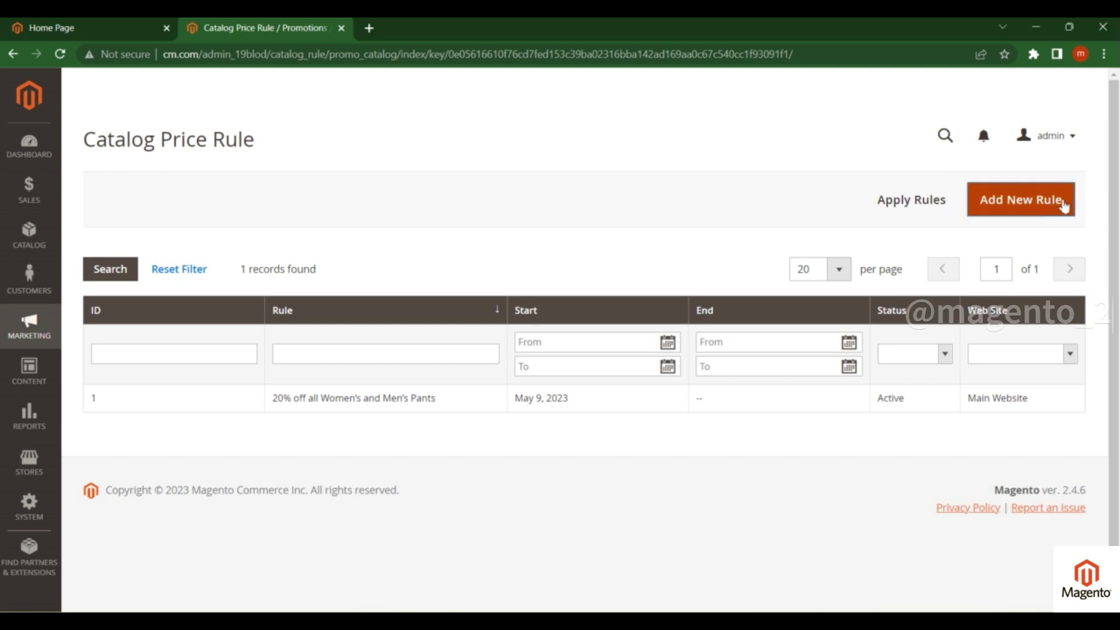
pyautogui.click(1022, 214)
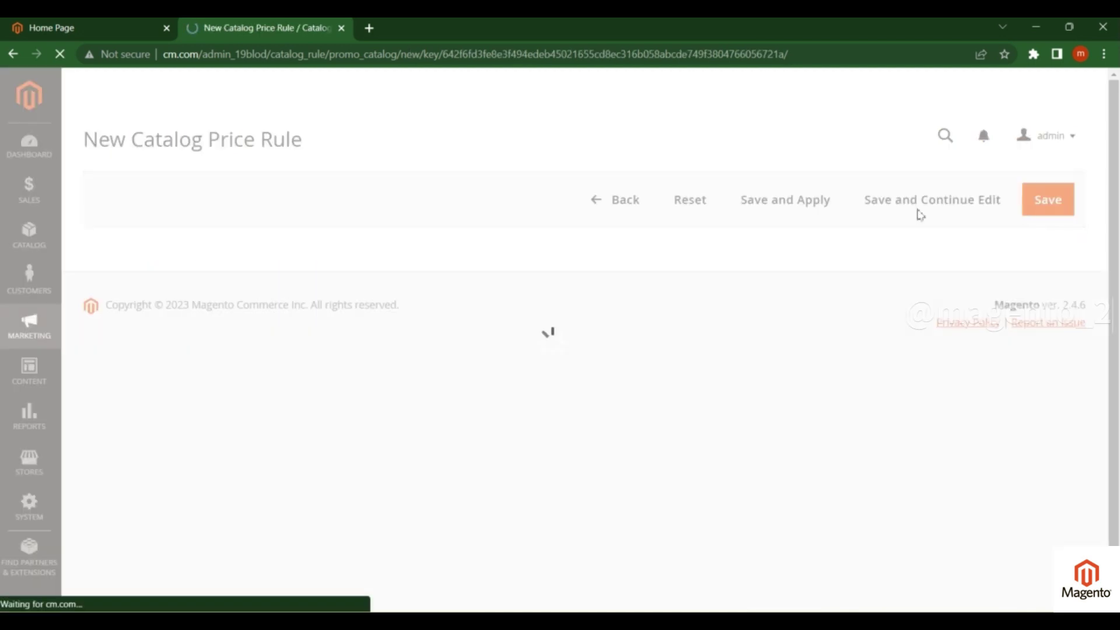
# - Fill the Rule Name field with 'Catalog Price Rule'
pyautogui.click(358, 342)
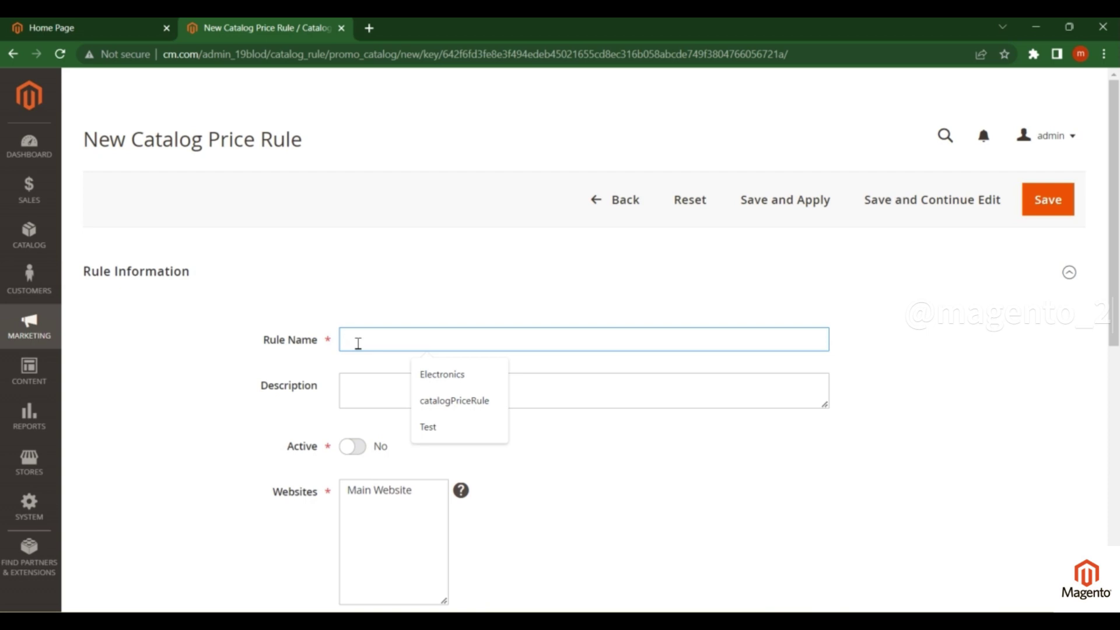
pyautogui.write('catalog P')
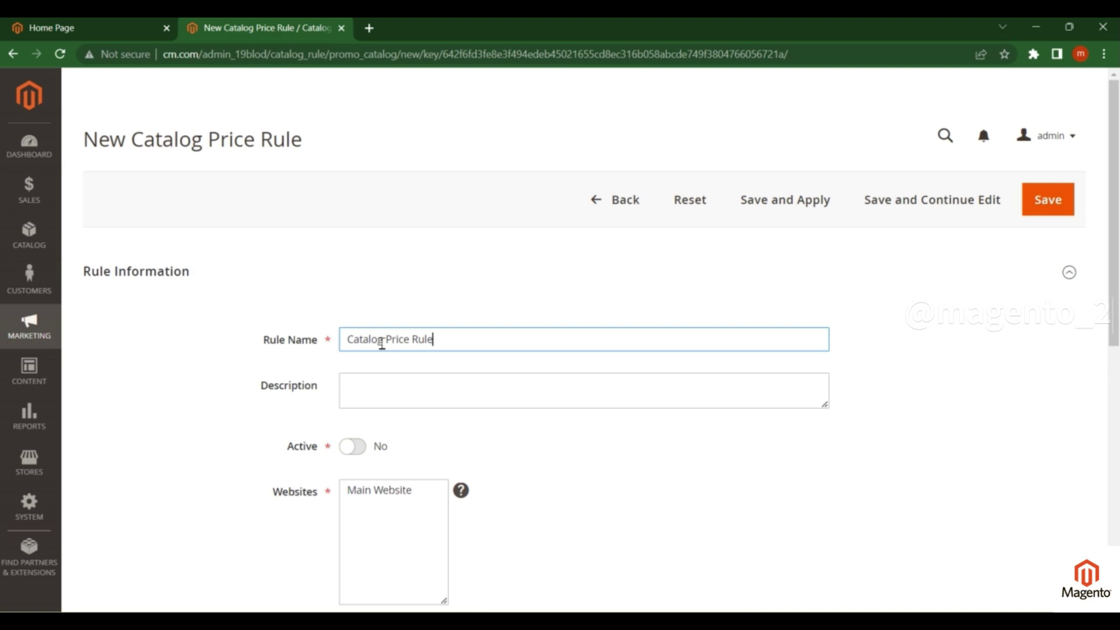
pyautogui.scroll(-3, 382, 344)
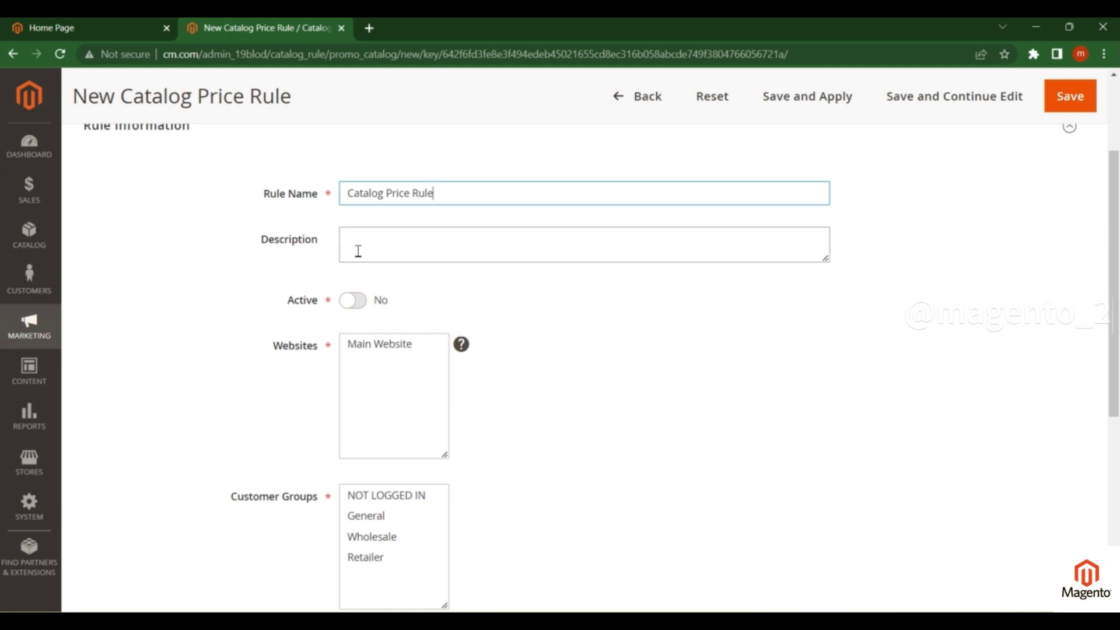
# - Set the rule to Active and assign it to Main Website
pyautogui.click(294, 298)
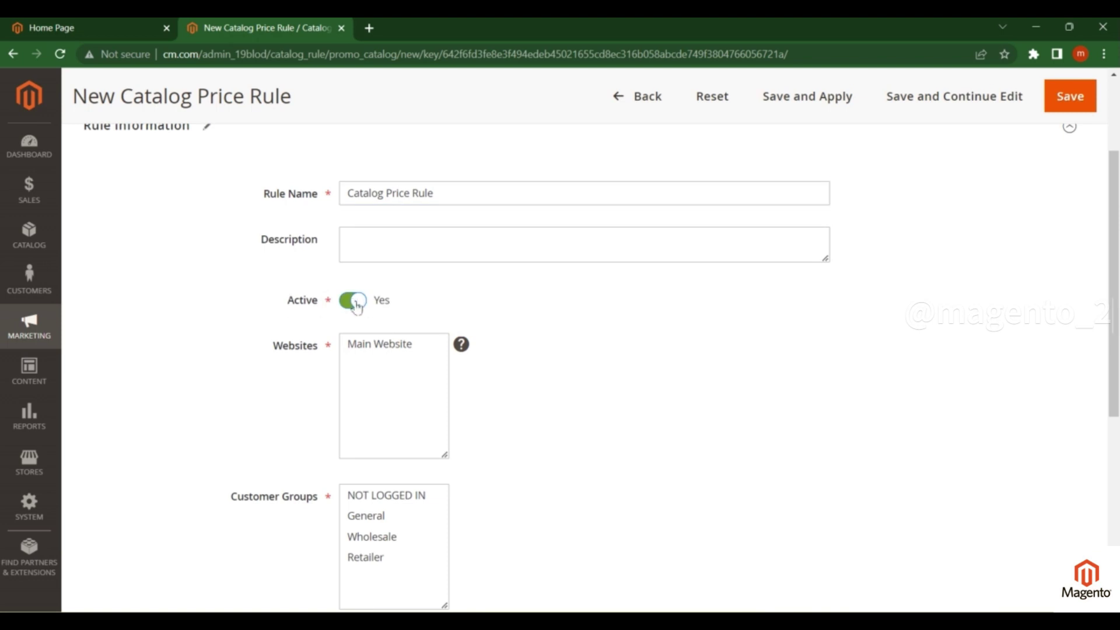
pyautogui.scroll(-2, 381, 304)
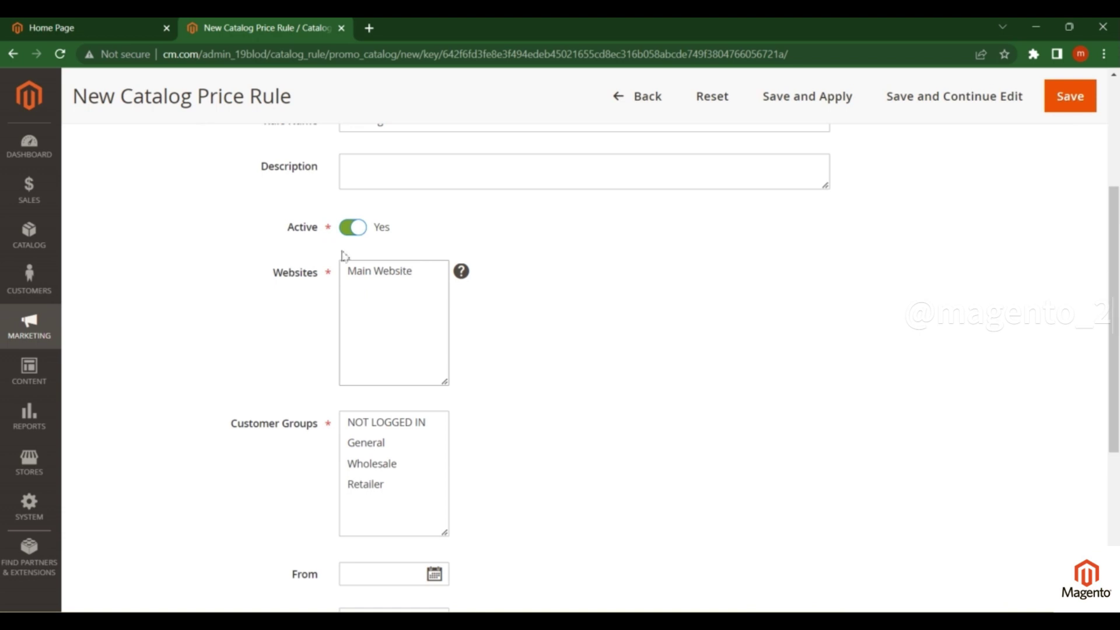
pyautogui.click(389, 276)
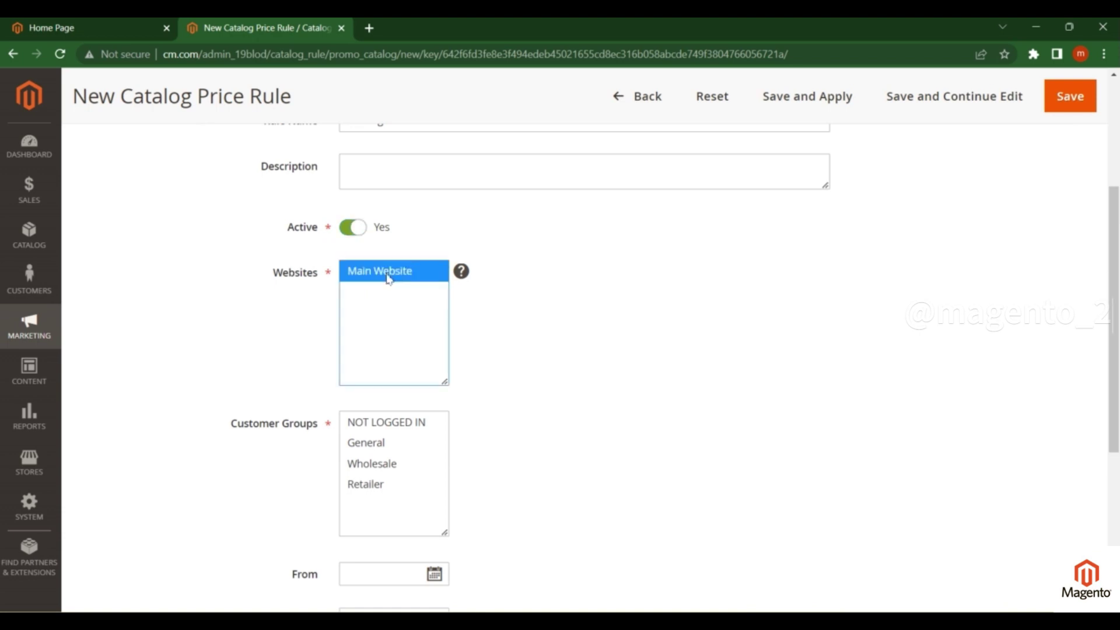
pyautogui.click(327, 276)
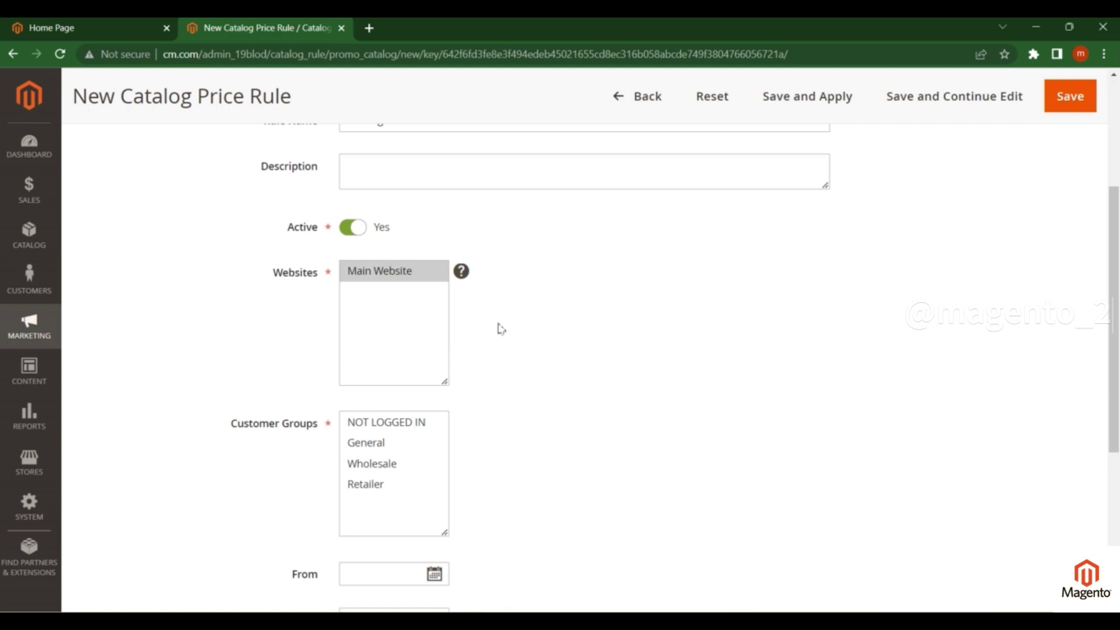
# - Select all four customer groups: NOT LOGGED IN, General, Wholesale and Retailer
pyautogui.scroll(-3, 408, 321)
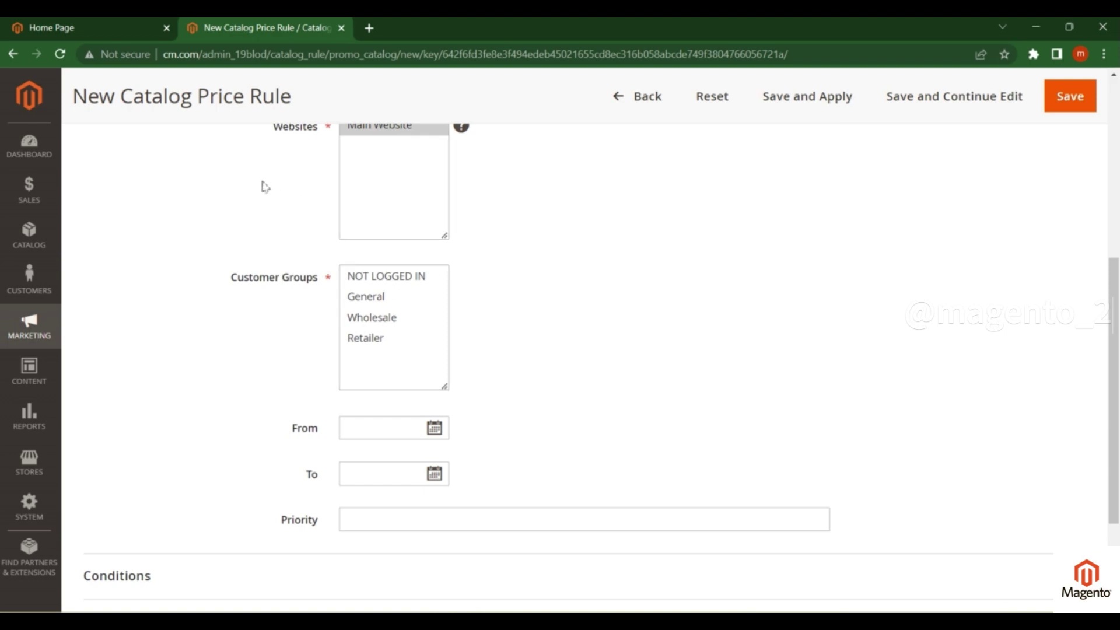
pyautogui.click(380, 279)
pyautogui.hotkey('ctrl', 'a')
pyautogui.click(512, 306)
pyautogui.scroll(-3, 467, 292)
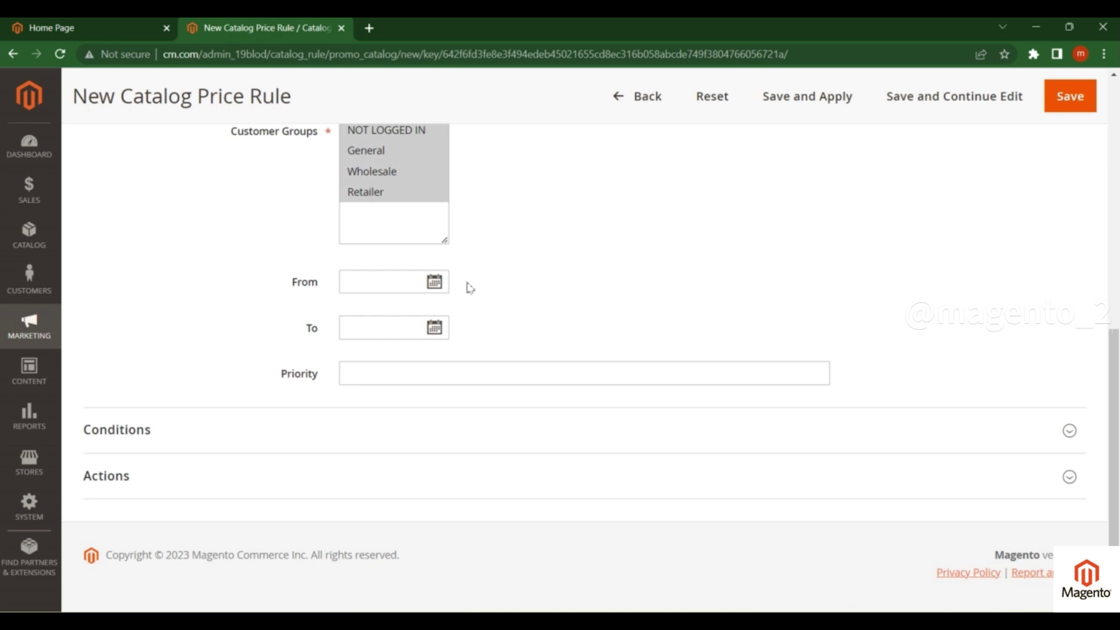
pyautogui.scroll(-1, 457, 315)
pyautogui.click(340, 365)
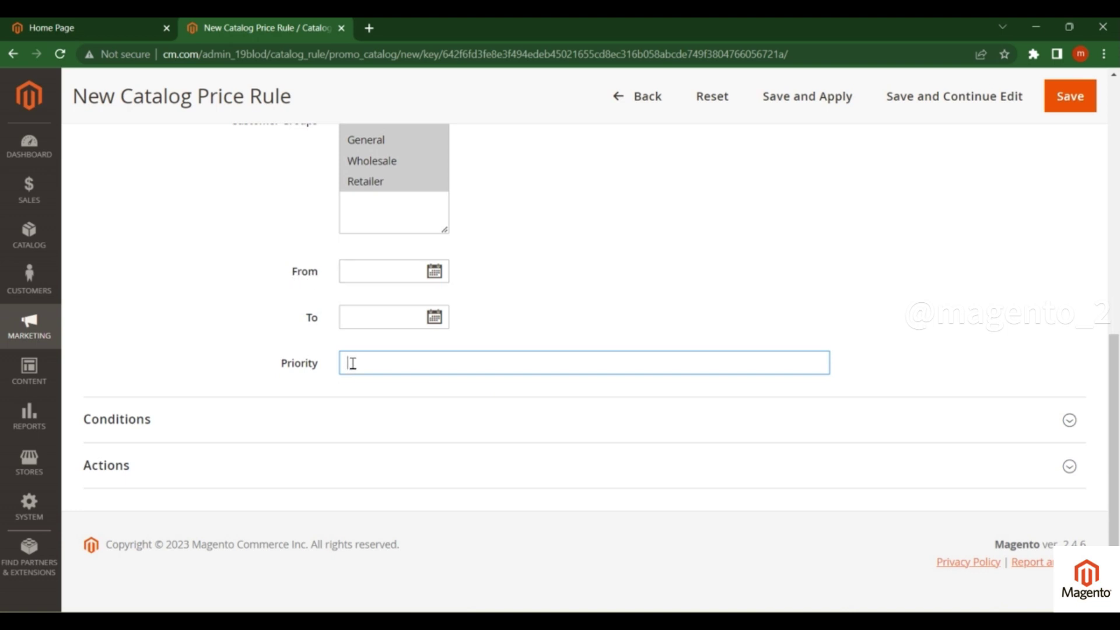
# - Add an SKU condition with its value still empty, then return to the storefront tab
pyautogui.click(100, 425)
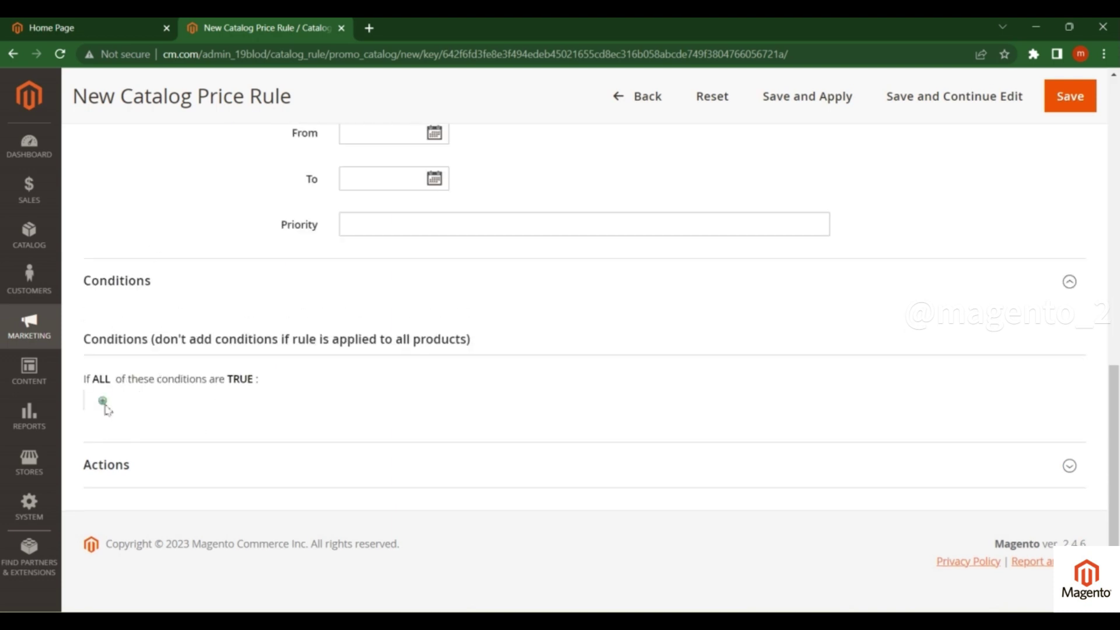
pyautogui.hotkey('ctrl', '+')
pyautogui.hotkey('ctrl', '+')
pyautogui.click(128, 485)
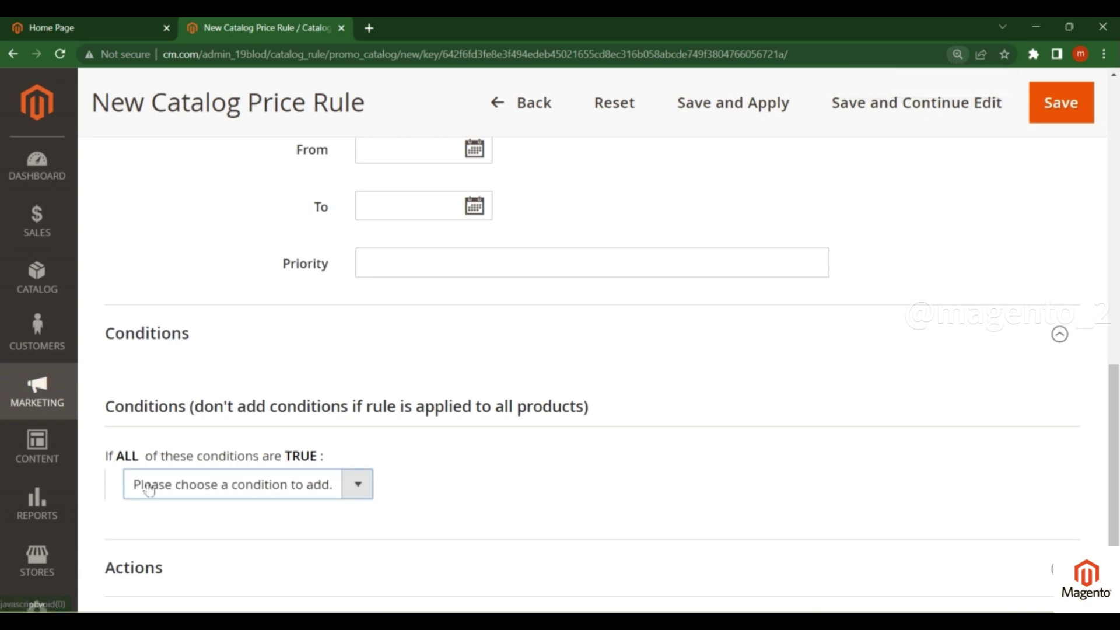
pyautogui.click(217, 485)
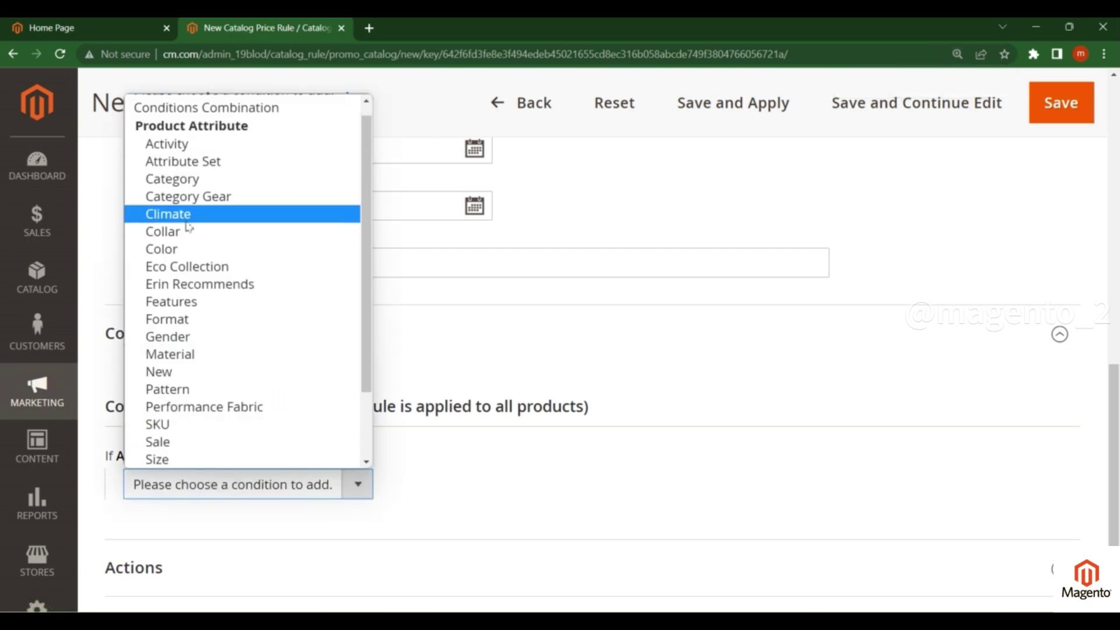
pyautogui.click(166, 428)
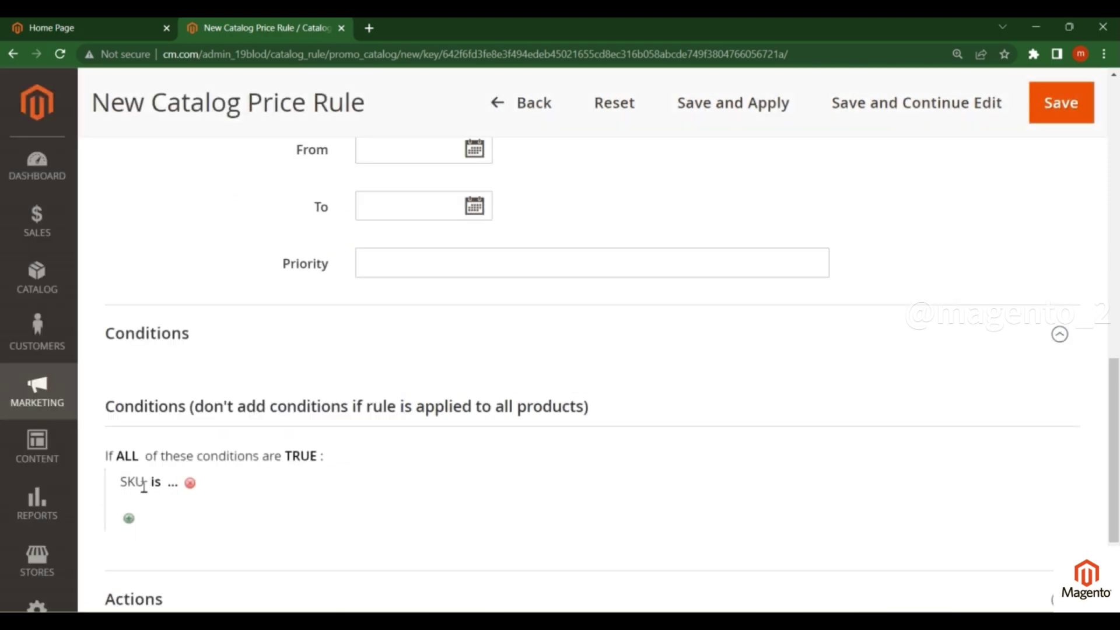
pyautogui.click(173, 486)
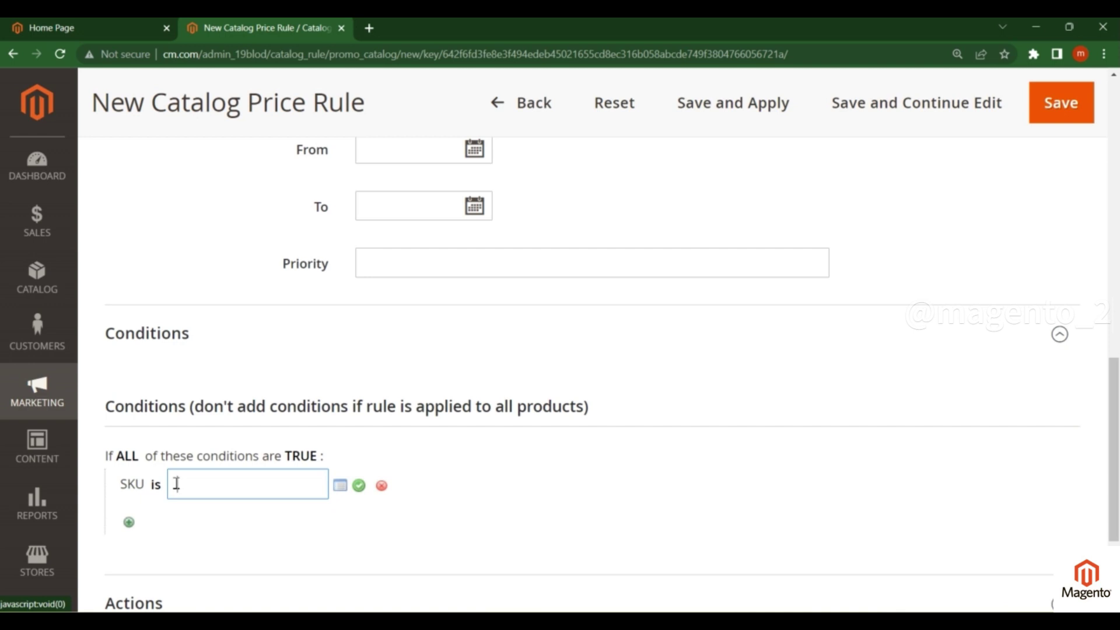
pyautogui.hotkey('ctrl', 'pageup')
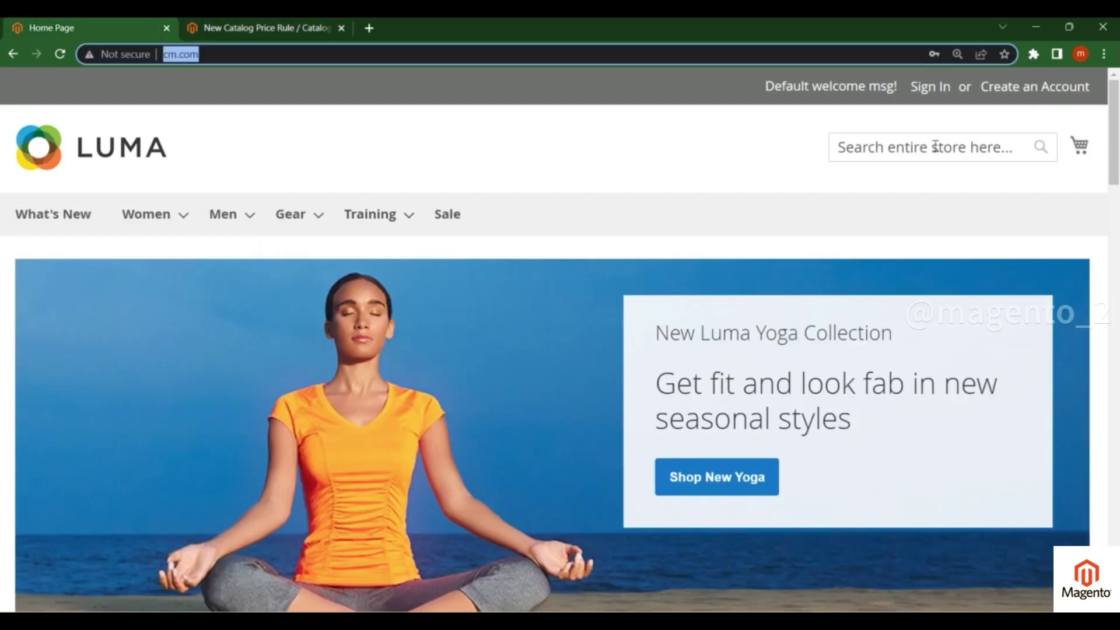
# - Search the store for 'i phone' and open the I phone 15 Simple product page
pyautogui.click(933, 146)
pyautogui.write('i phone')
pyautogui.press('Home')
pyautogui.press('Right')
pyautogui.press('Return')
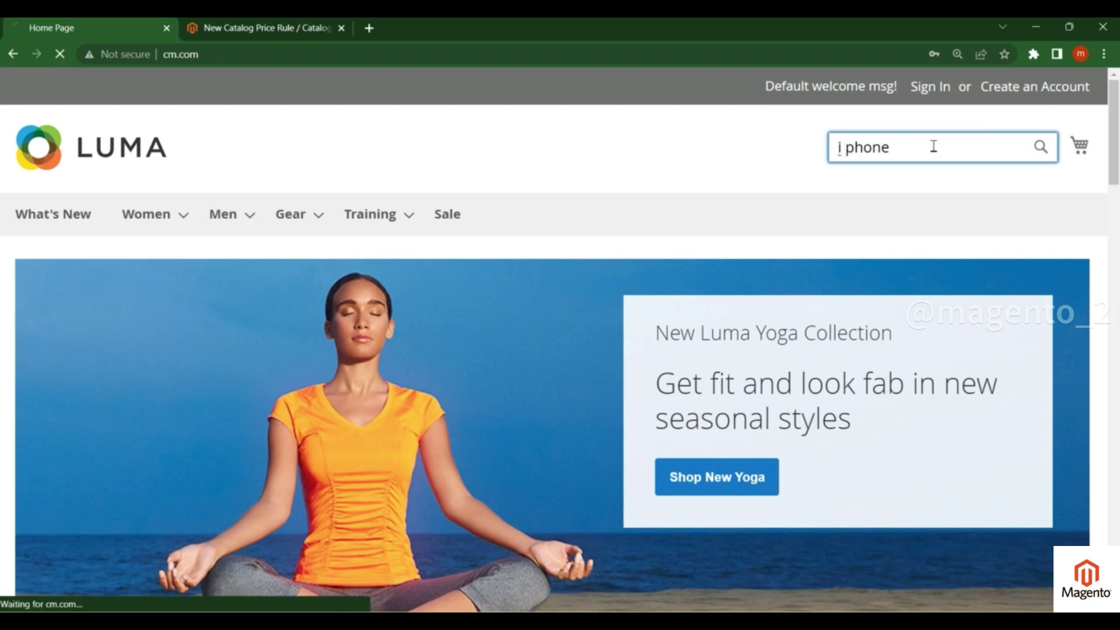
pyautogui.scroll(-5, 847, 226)
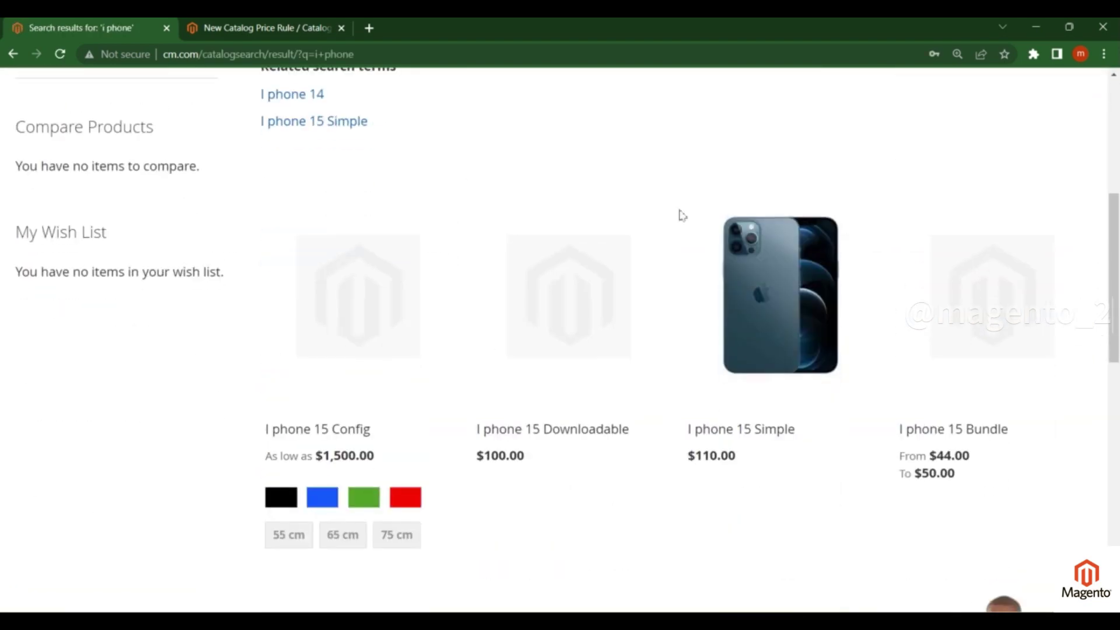
pyautogui.click(772, 310)
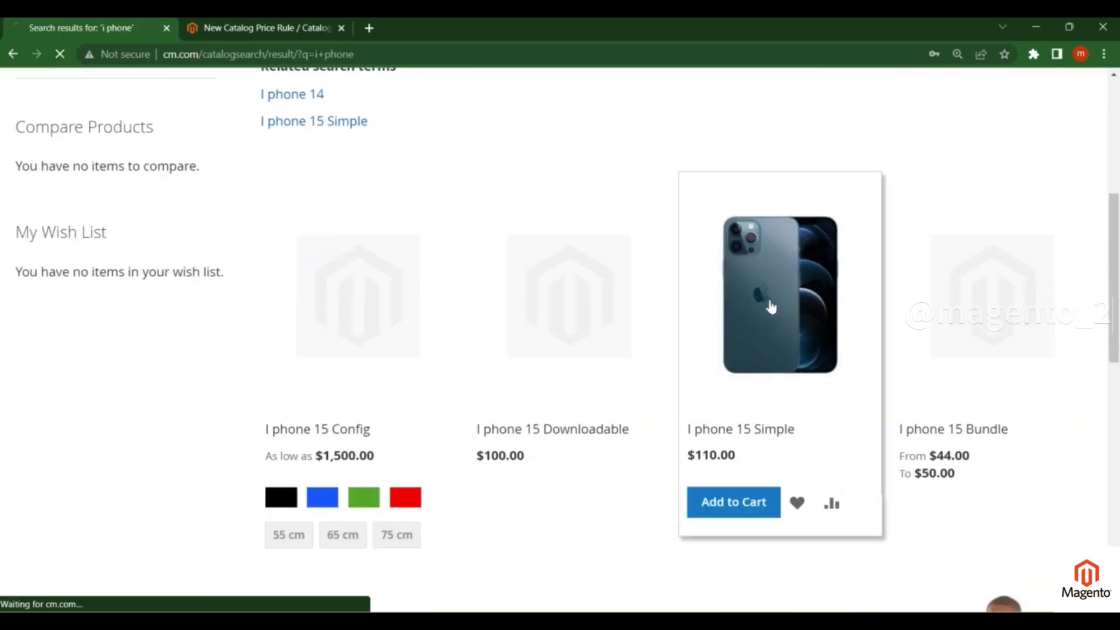
# - Select the $110.00 price, then select the product's SKU 'I phone 15 Simple'
pyautogui.hotkey('ctrl', '-')
pyautogui.hotkey('ctrl', '-')
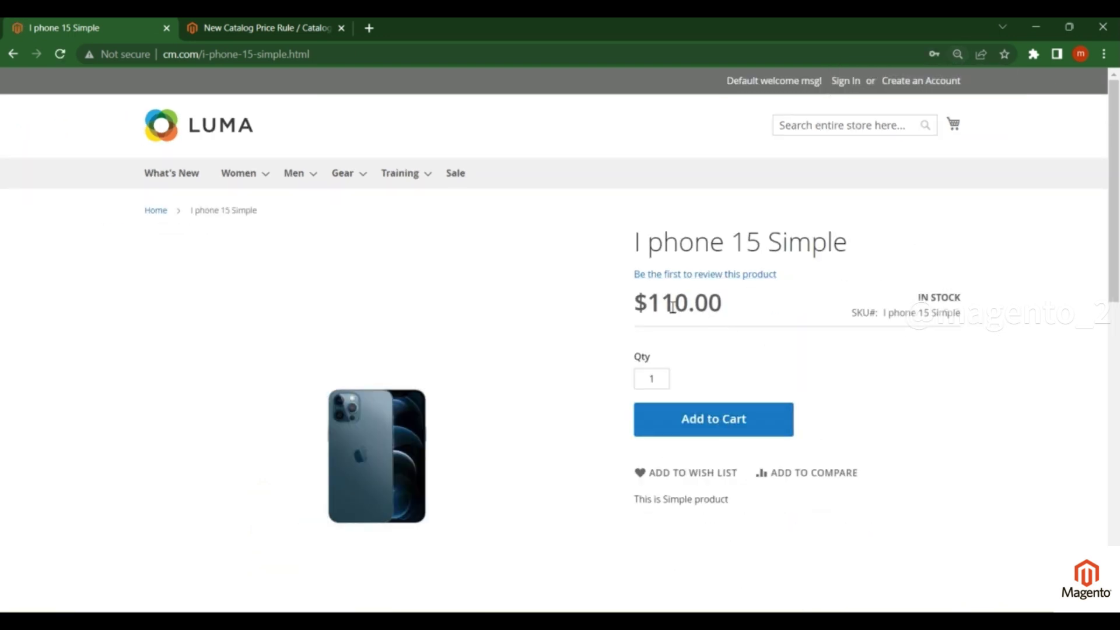
pyautogui.moveTo(651, 303); pyautogui.dragTo(722, 309)
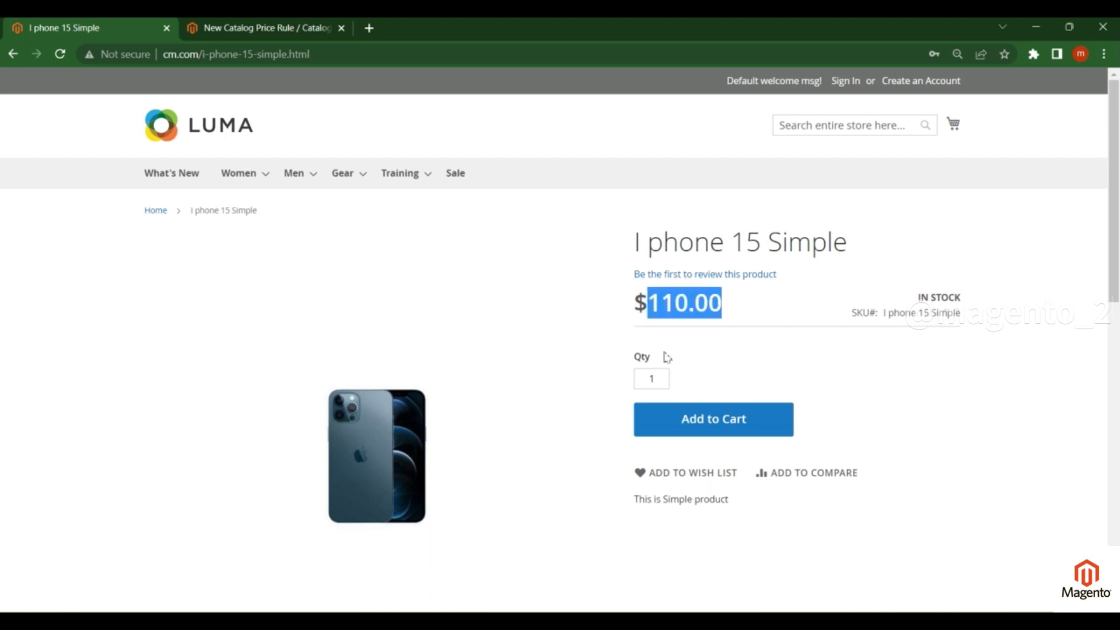
pyautogui.click(657, 303)
pyautogui.moveTo(659, 303); pyautogui.dragTo(755, 315)
pyautogui.click(655, 303)
pyautogui.doubleClick(685, 296)
pyautogui.click(278, 28)
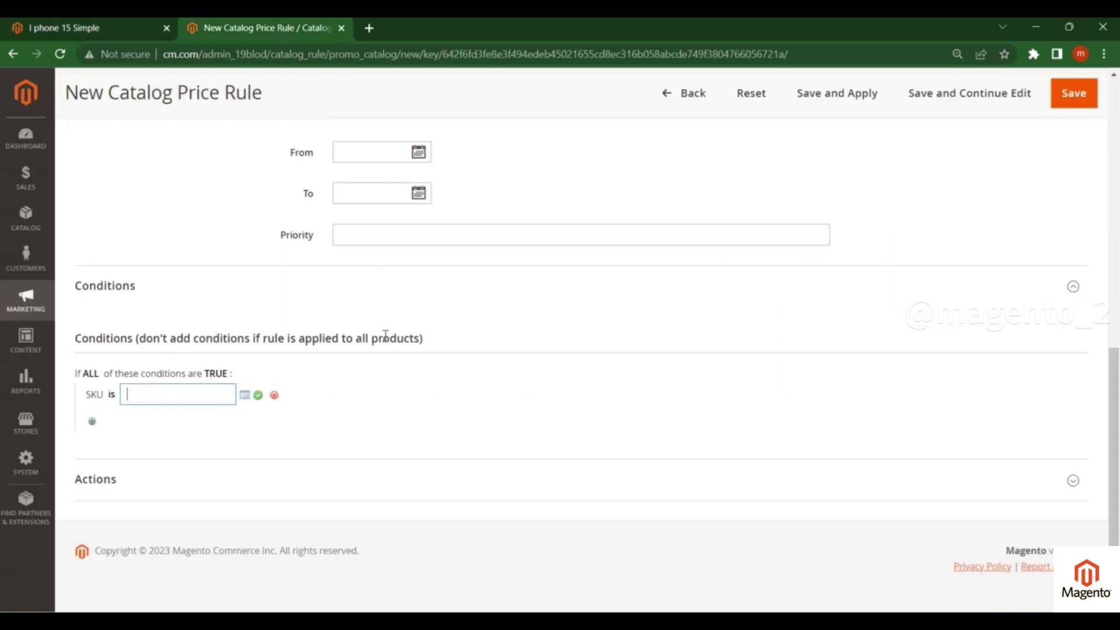
pyautogui.click(64, 28)
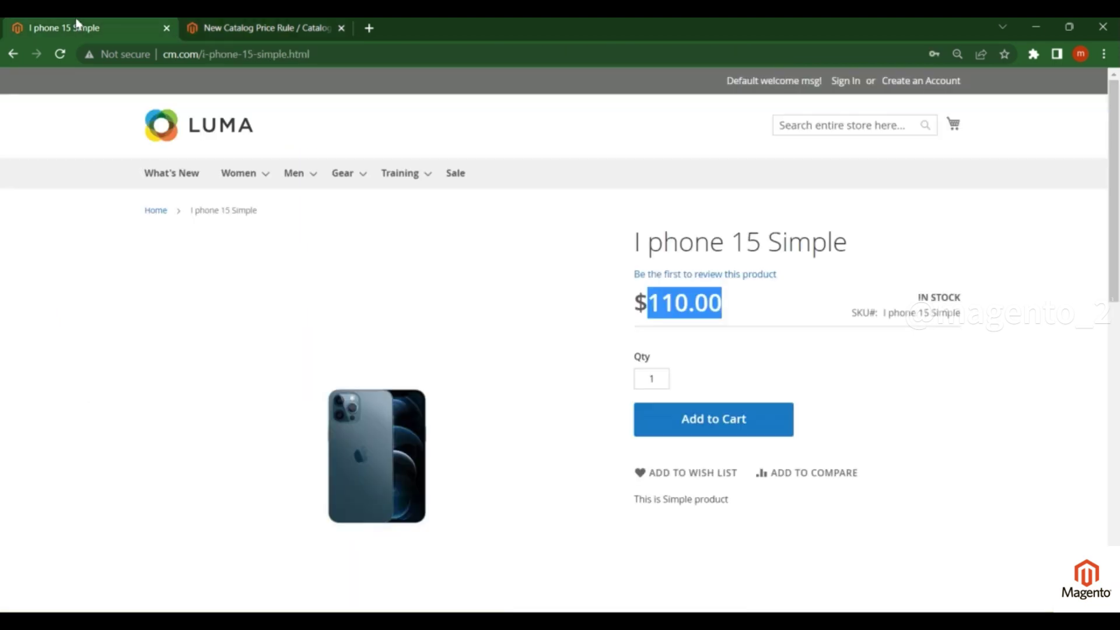
pyautogui.moveTo(884, 314); pyautogui.dragTo(959, 316)
pyautogui.hotkey('ctrl', 'c')
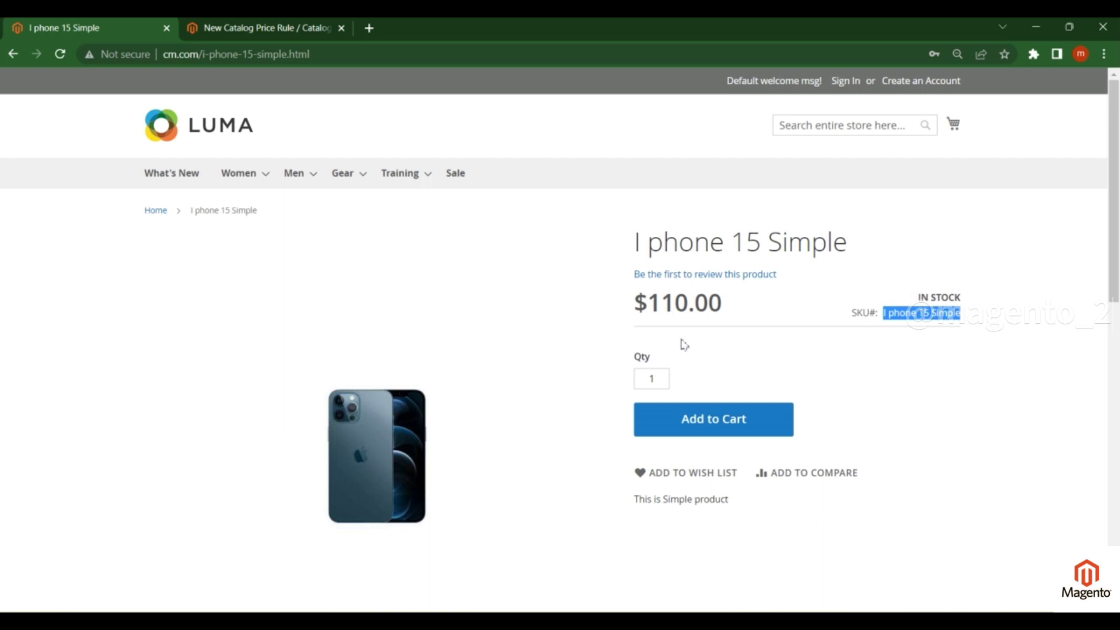
# - Paste 'I phone 15 Simple' as the SKU condition value and confirm it
pyautogui.click(256, 28)
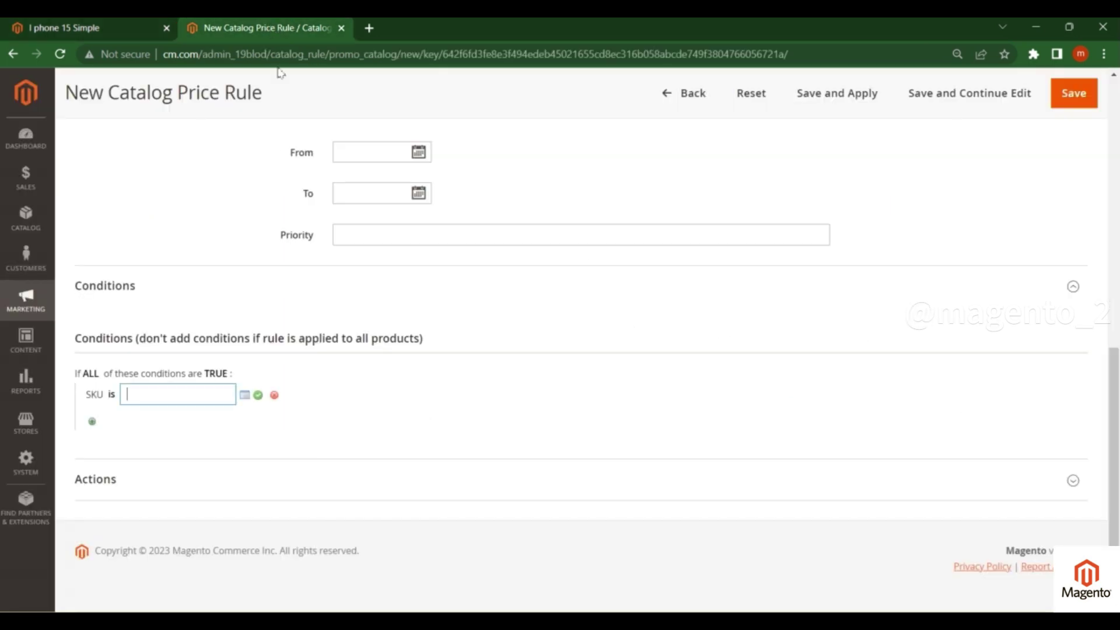
pyautogui.hotkey('ctrl', 'v')
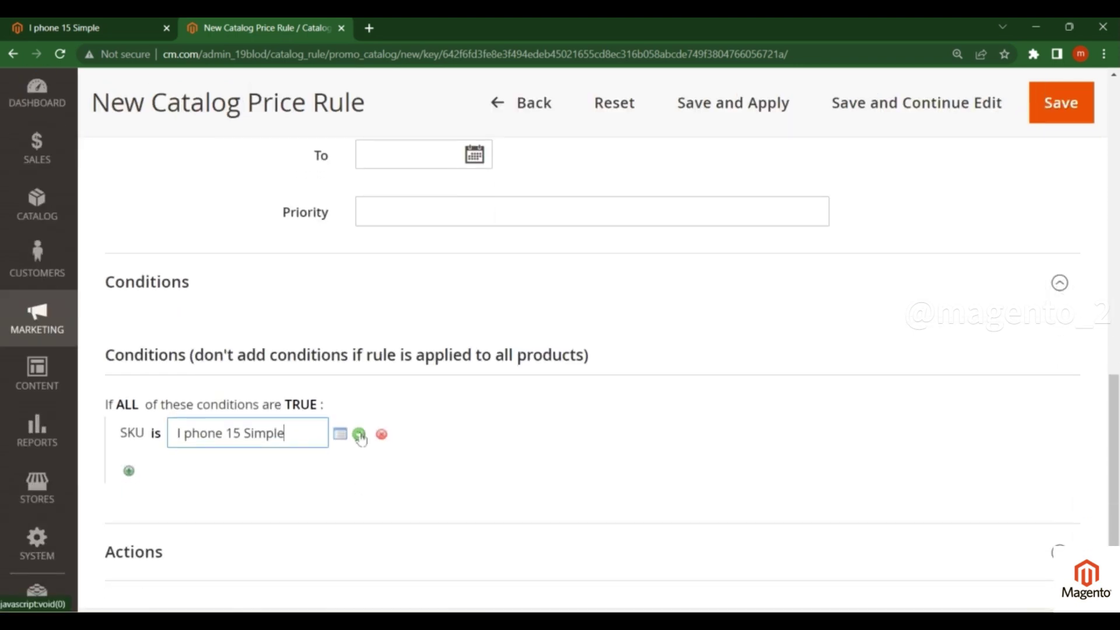
pyautogui.click(359, 434)
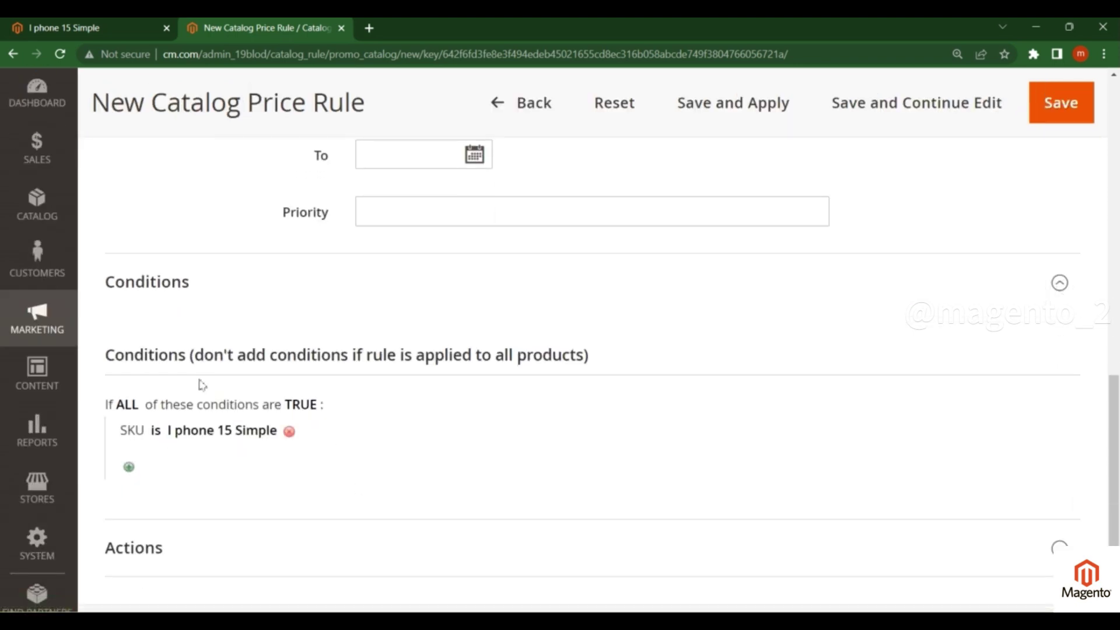
pyautogui.scroll(-2, 313, 380)
pyautogui.hotkey('ctrl', '-')
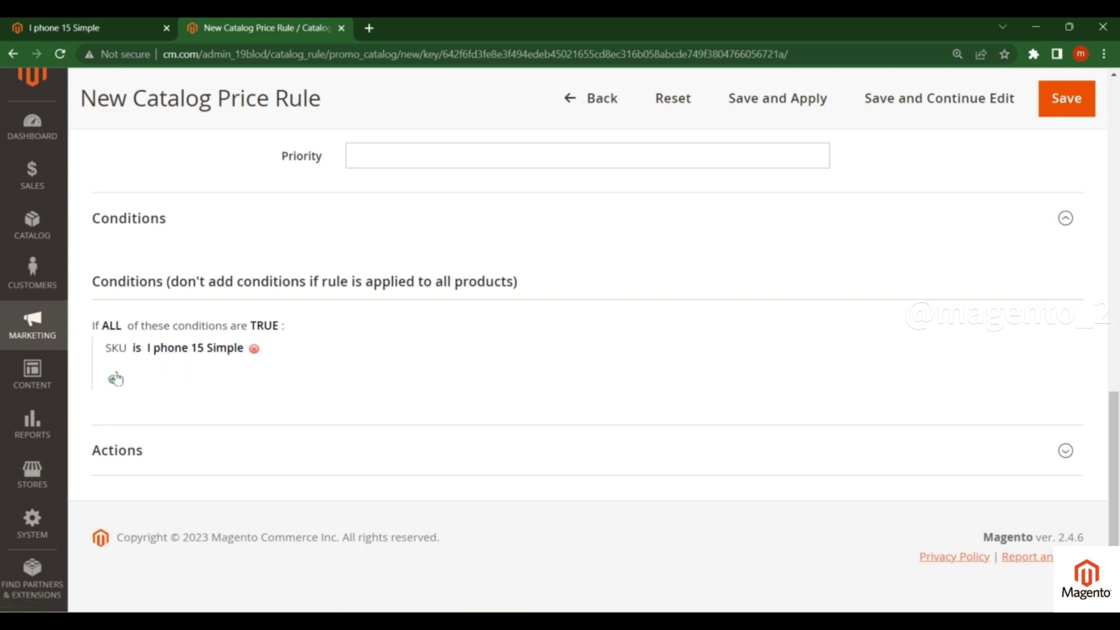
# - Add a second condition, Color is Black, beneath the SKU condition
pyautogui.click(114, 378)
pyautogui.click(156, 385)
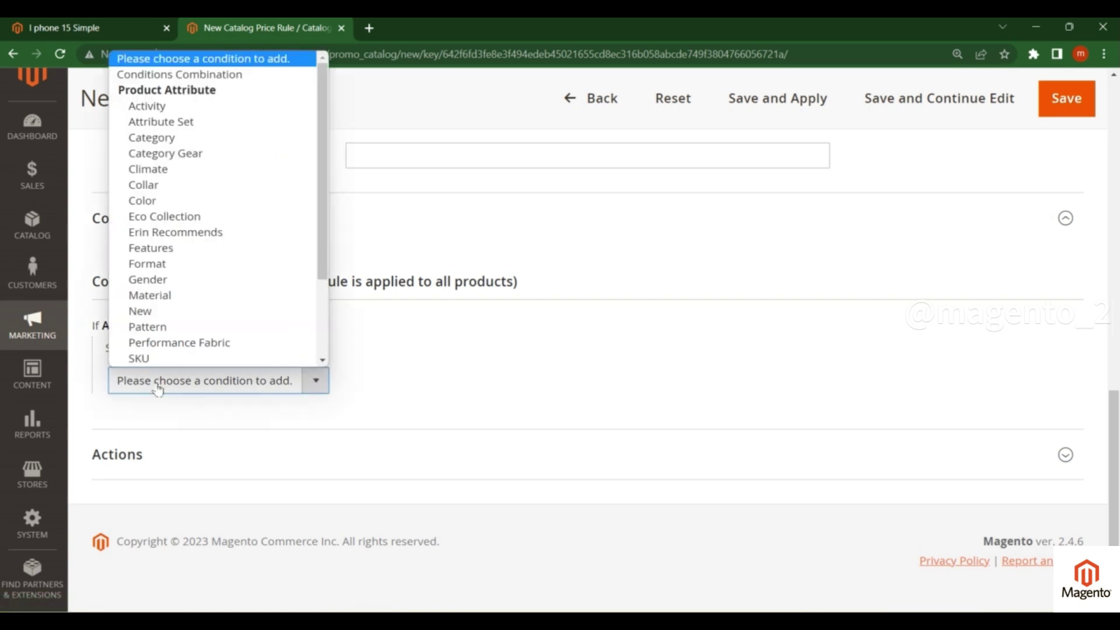
pyautogui.scroll(-2, 170, 245)
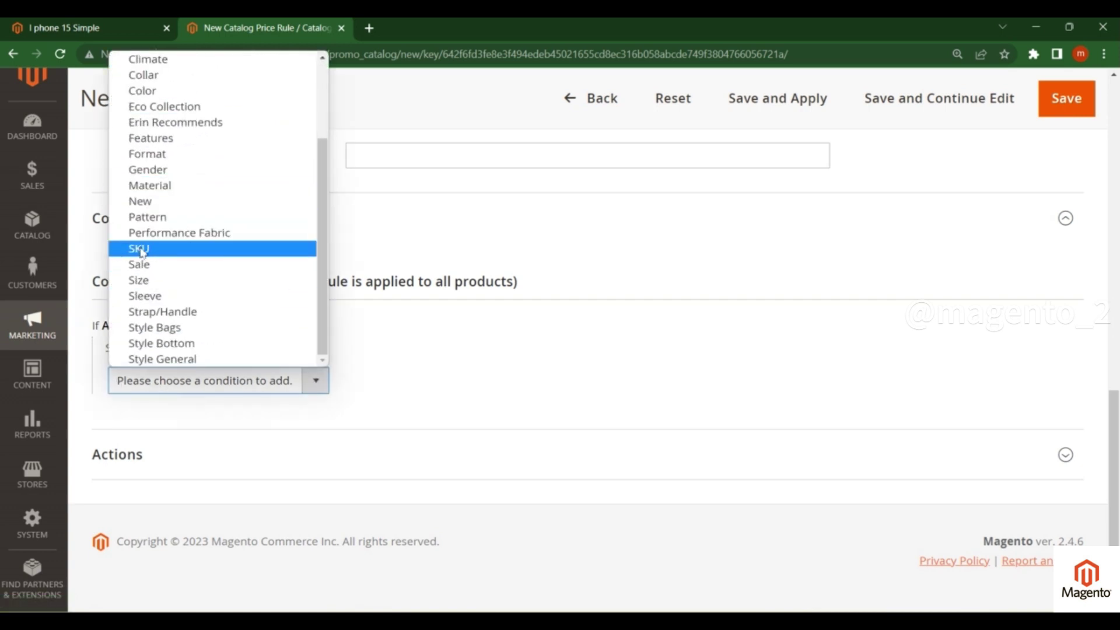
pyautogui.click(142, 91)
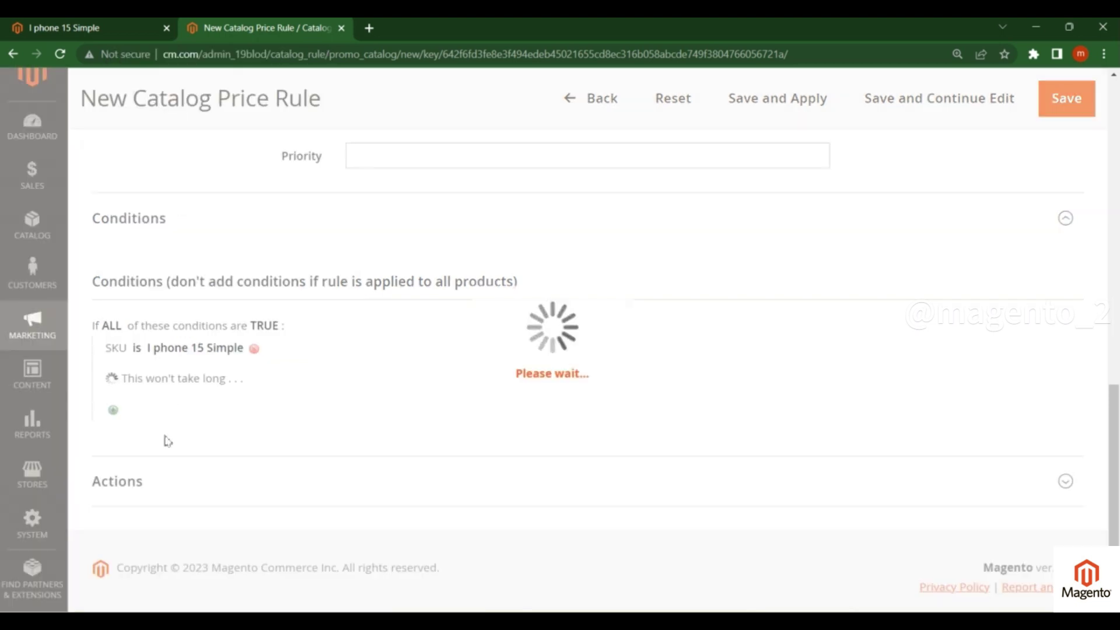
pyautogui.click(157, 379)
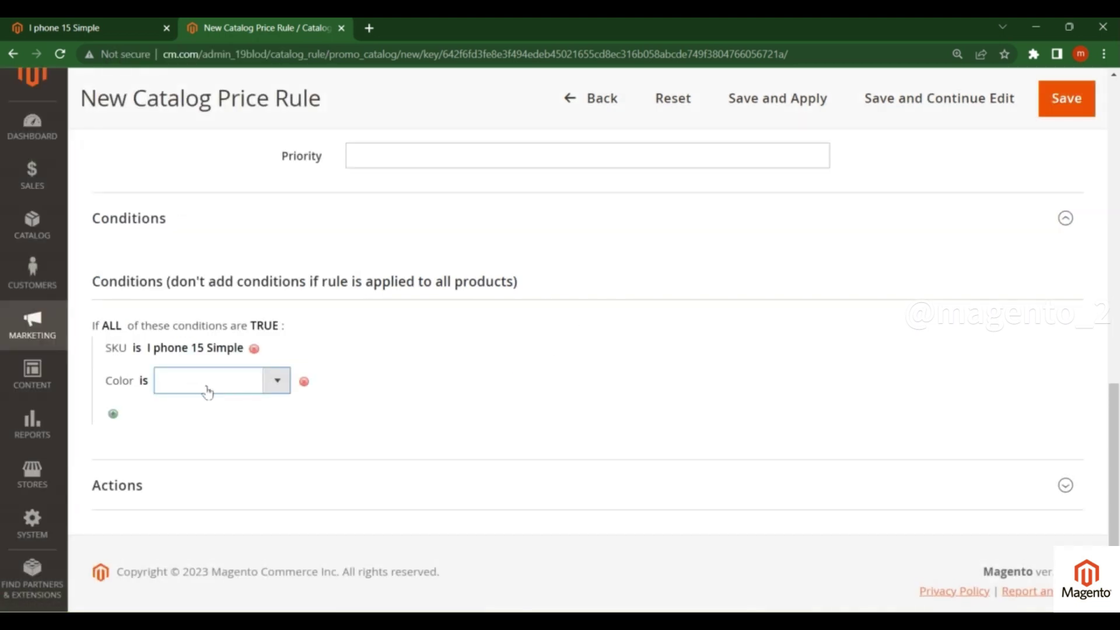
pyautogui.click(219, 385)
pyautogui.click(202, 418)
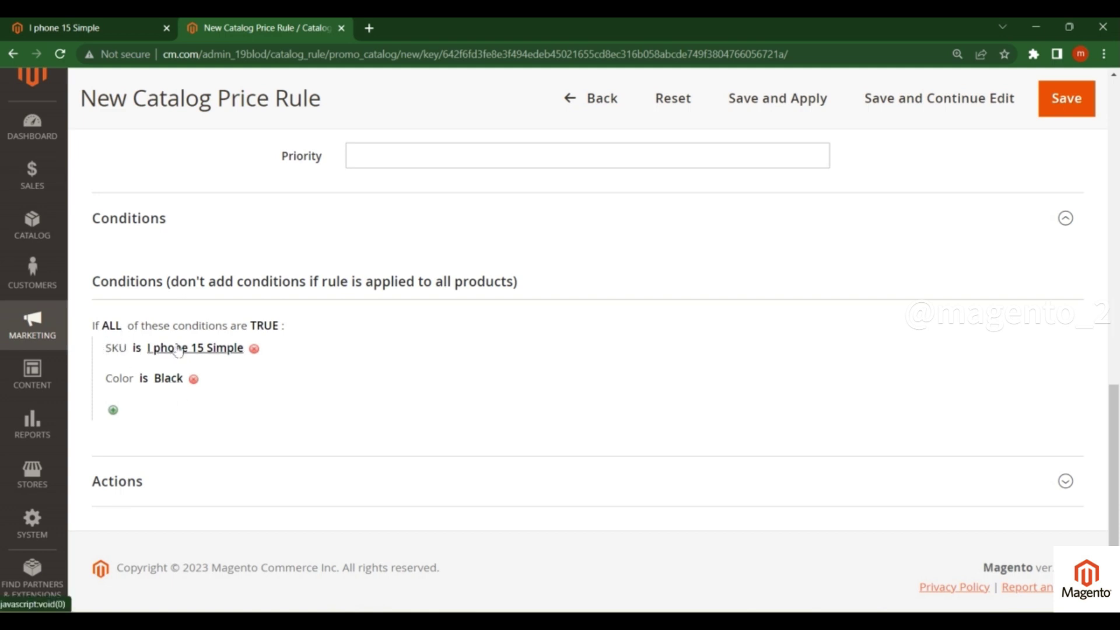
pyautogui.scroll(-1, 134, 467)
pyautogui.click(131, 459)
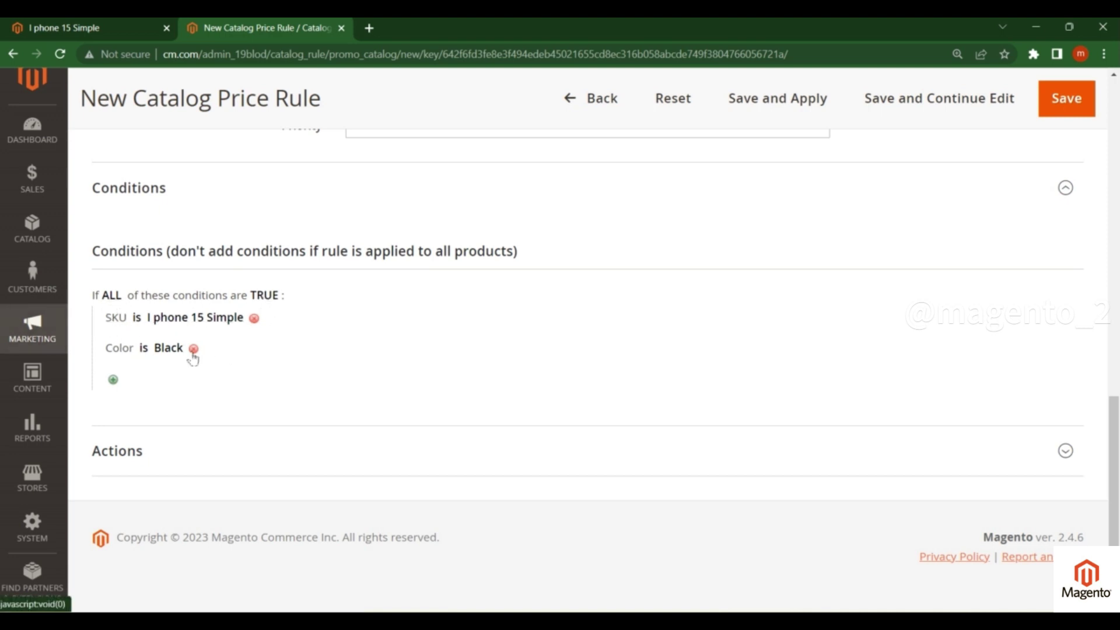
# - Add a nested conditions group containing Category is 21
pyautogui.click(113, 380)
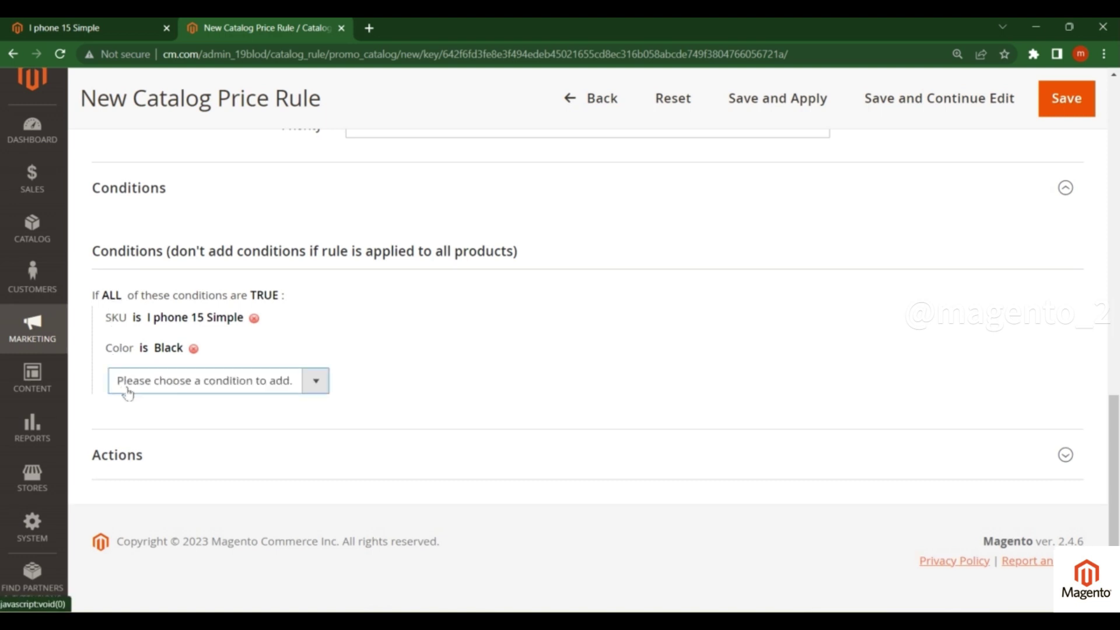
pyautogui.click(150, 386)
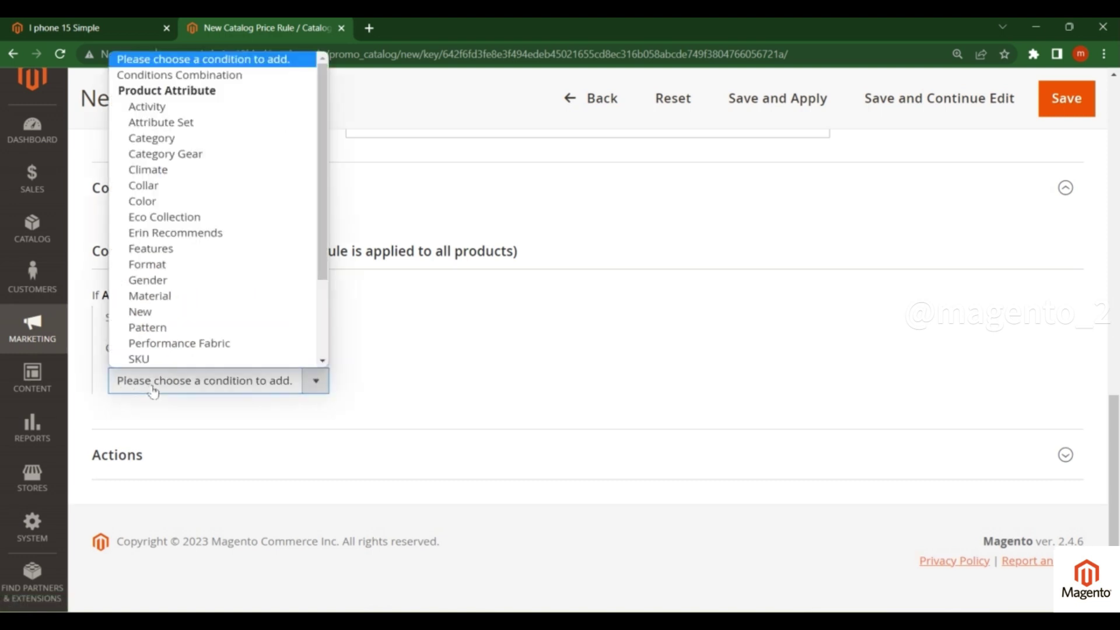
pyautogui.click(214, 77)
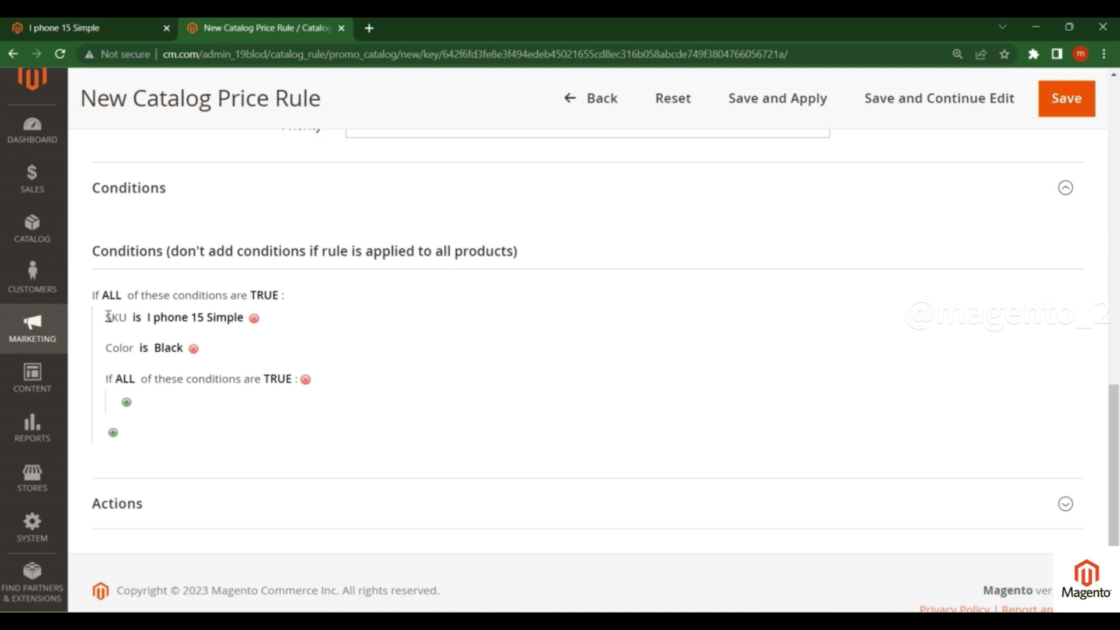
pyautogui.moveTo(106, 317); pyautogui.dragTo(225, 350)
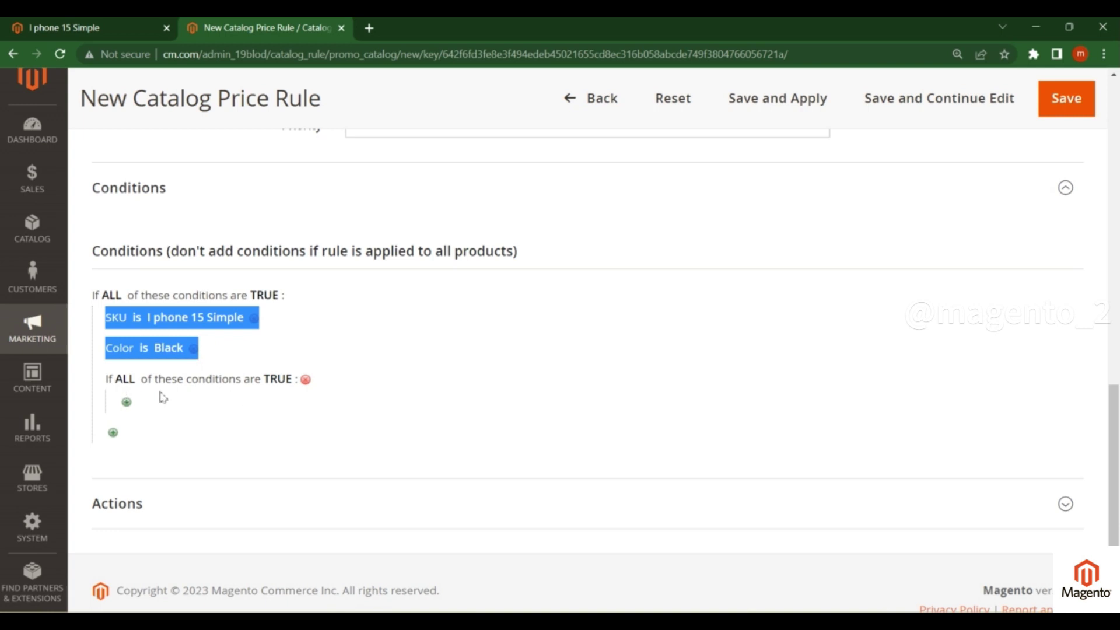
pyautogui.click(127, 401)
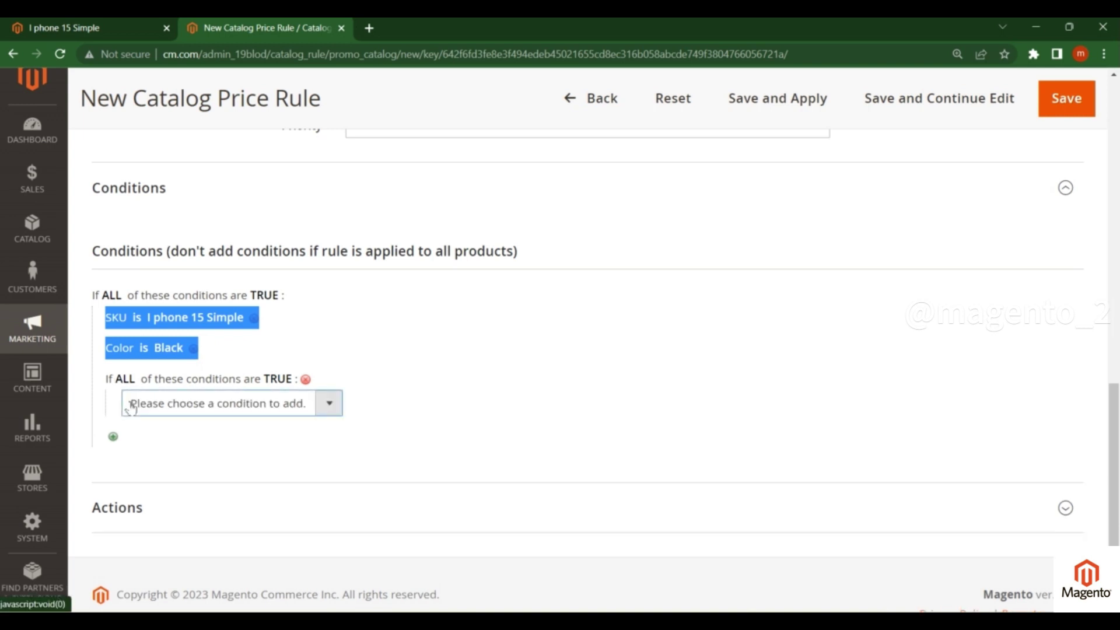
pyautogui.click(226, 409)
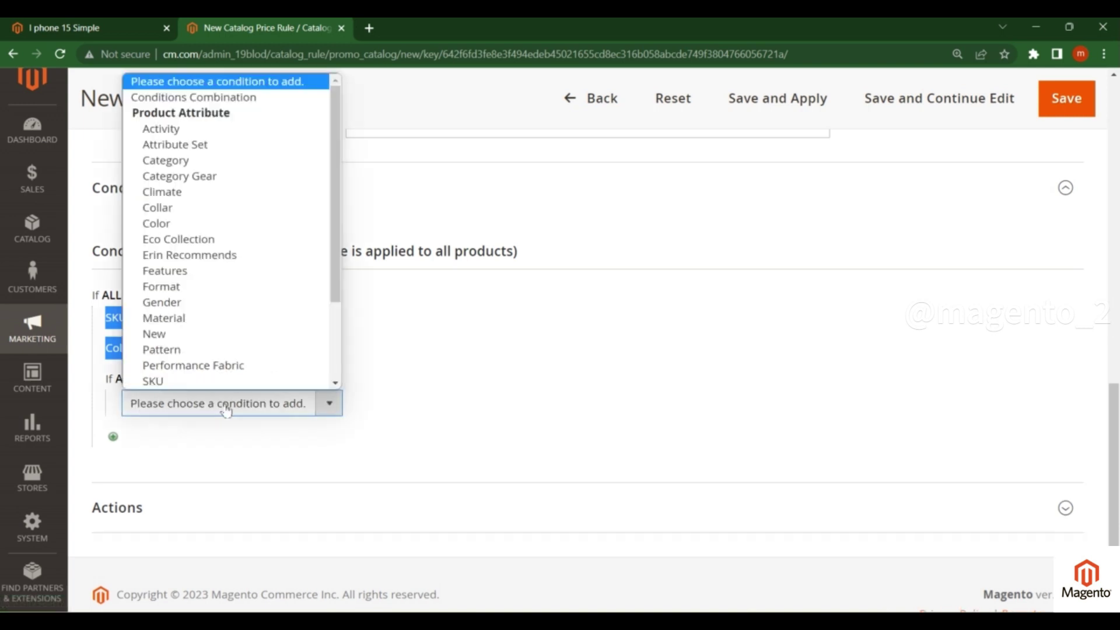
pyautogui.click(183, 161)
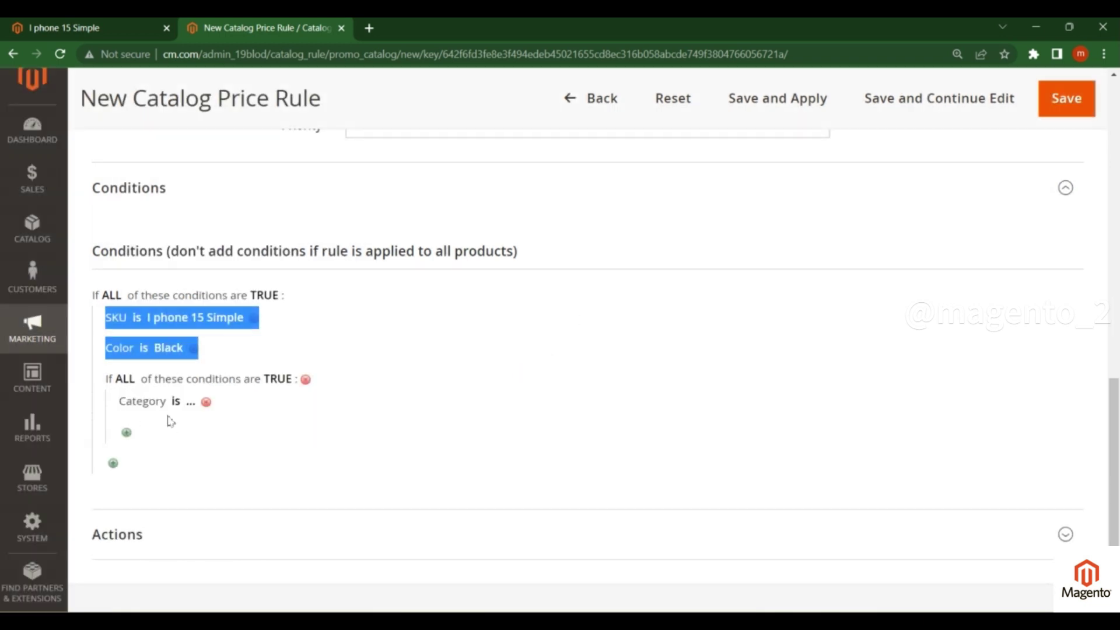
pyautogui.click(189, 403)
pyautogui.write('21')
pyautogui.click(217, 433)
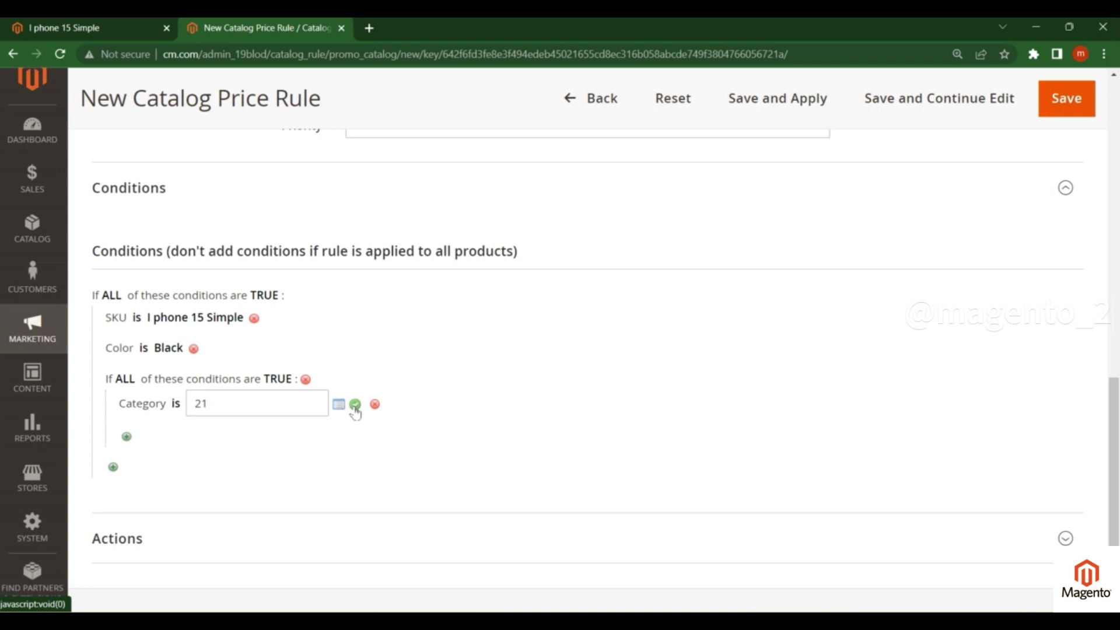
pyautogui.click(355, 406)
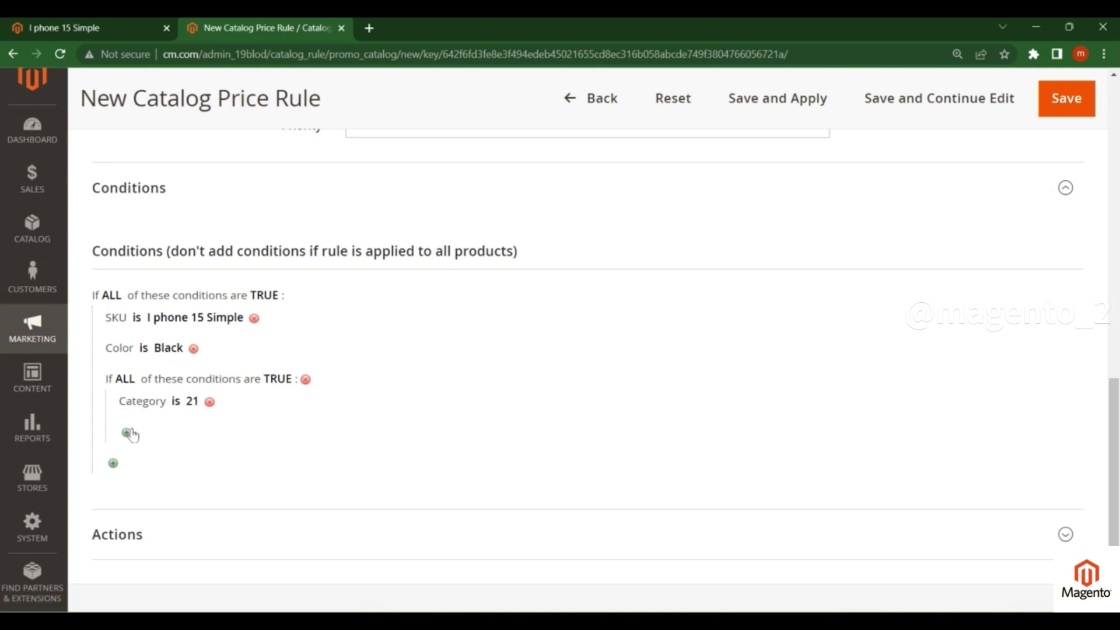
# - Clear the SKU highlight on the product page and return to the rule form
pyautogui.click(105, 35)
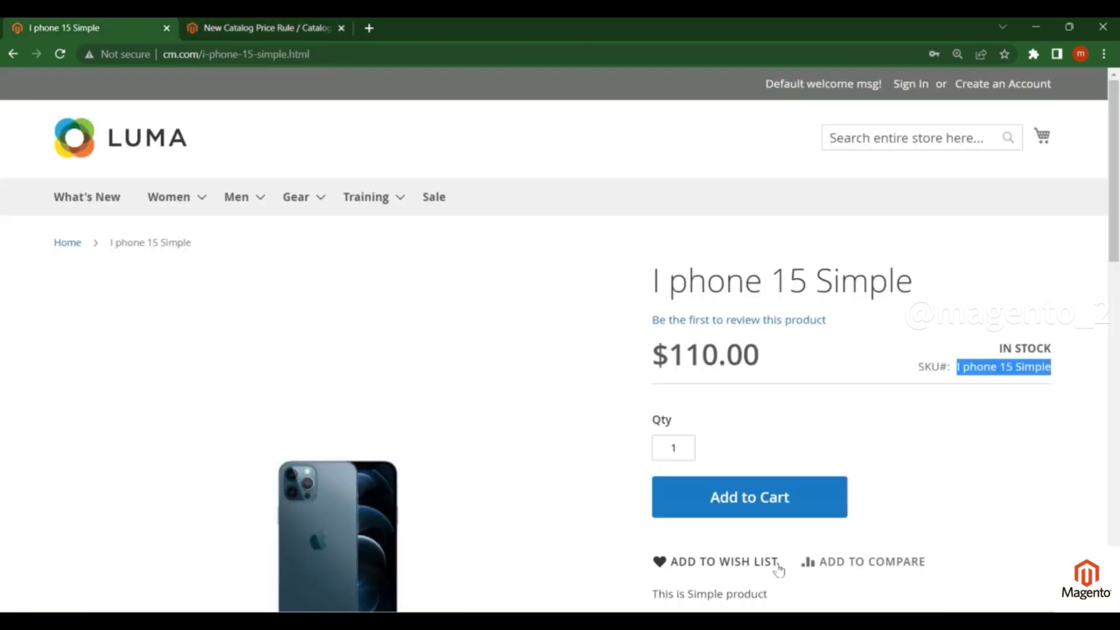
pyautogui.click(808, 338)
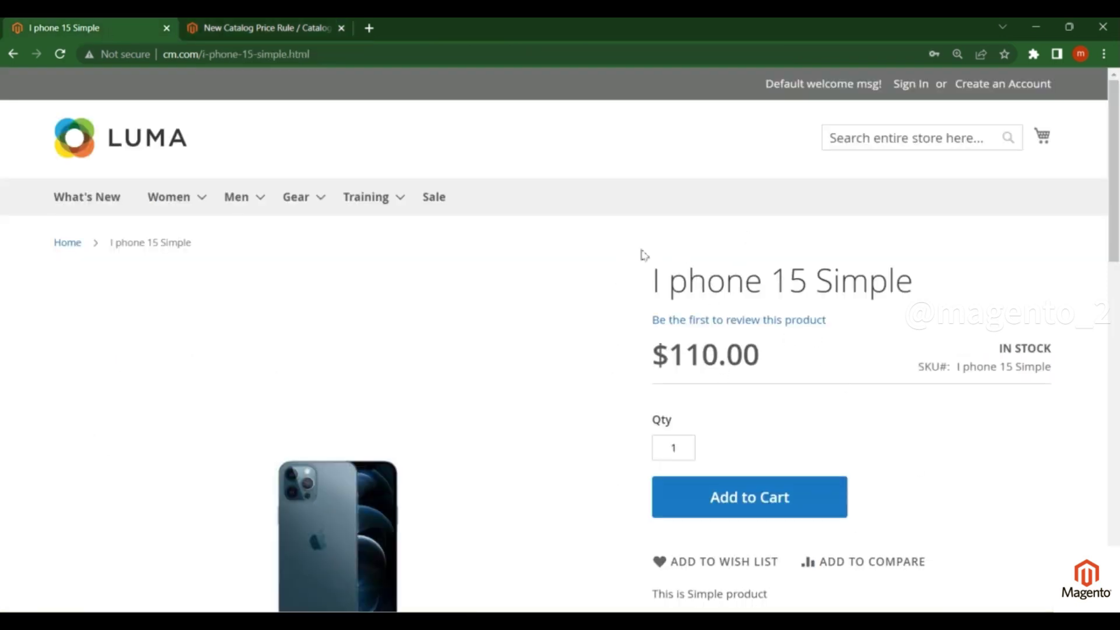
pyautogui.click(300, 26)
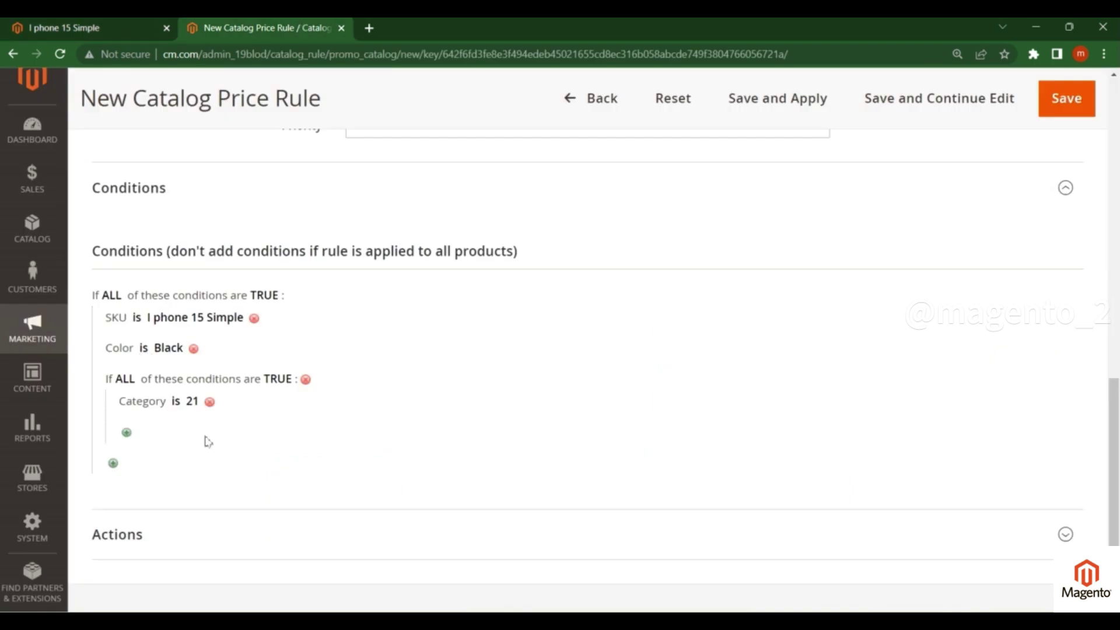
pyautogui.scroll(-2, 180, 425)
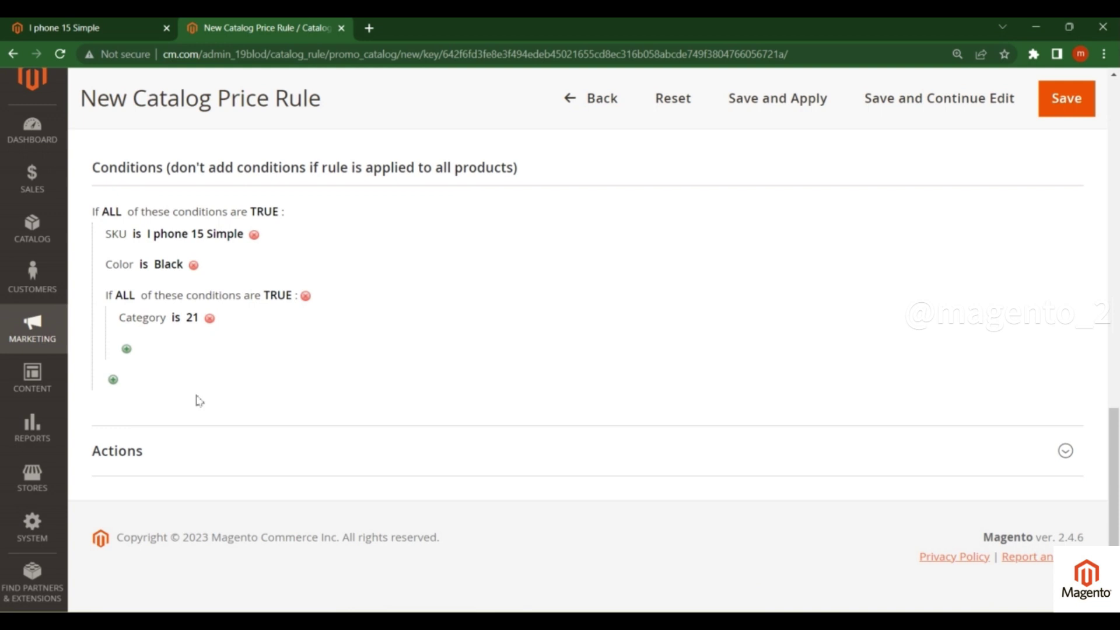
# - Expand Actions and keep Apply as percentage of original
pyautogui.click(152, 460)
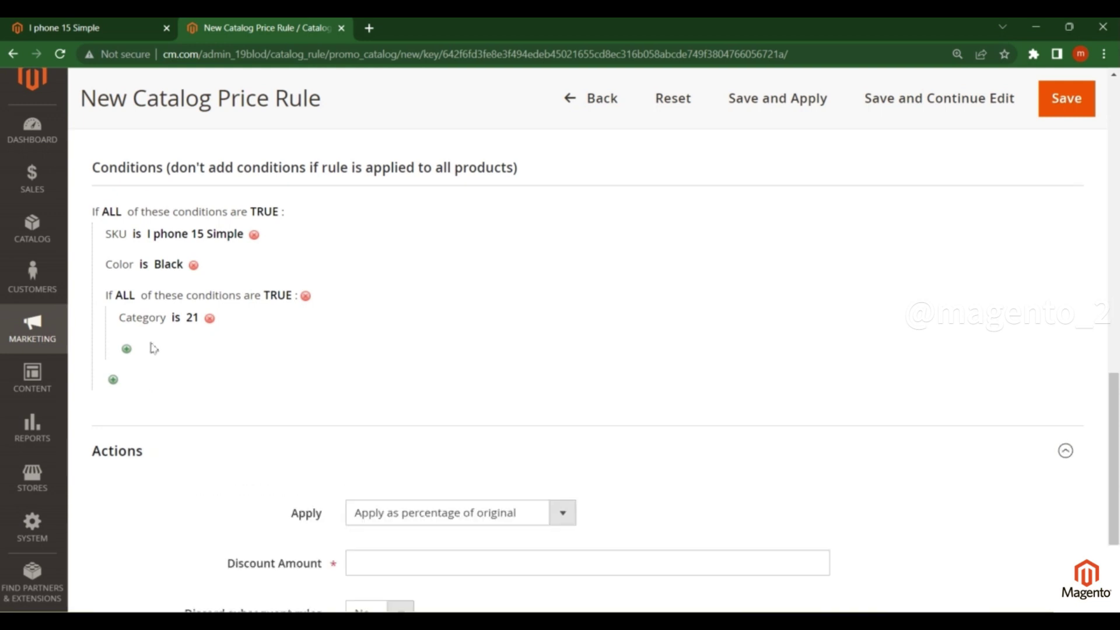
pyautogui.scroll(-3, 158, 362)
pyautogui.click(432, 337)
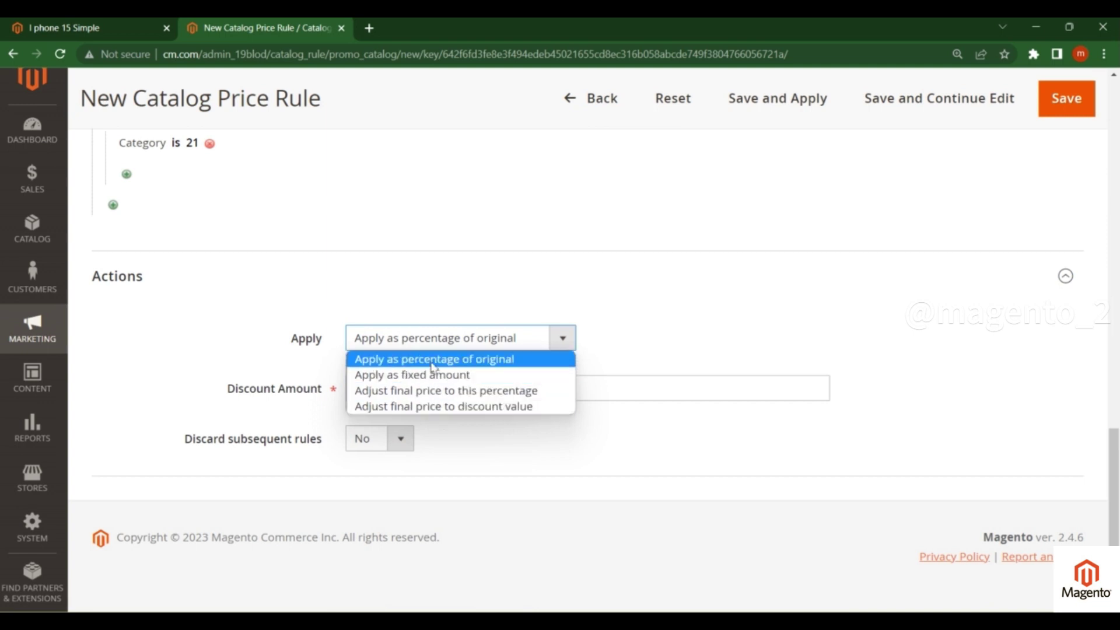
pyautogui.click(430, 365)
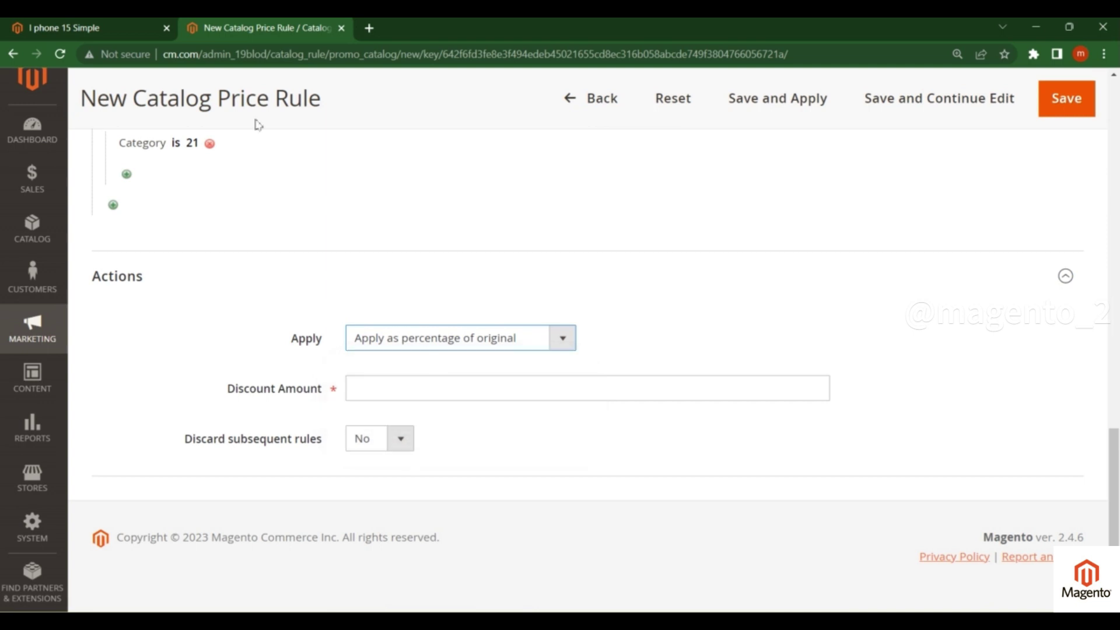
# - Check the storefront's $110.00 price, then reconfirm Apply as percentage of original
pyautogui.click(127, 29)
pyautogui.moveTo(674, 353); pyautogui.dragTo(773, 353)
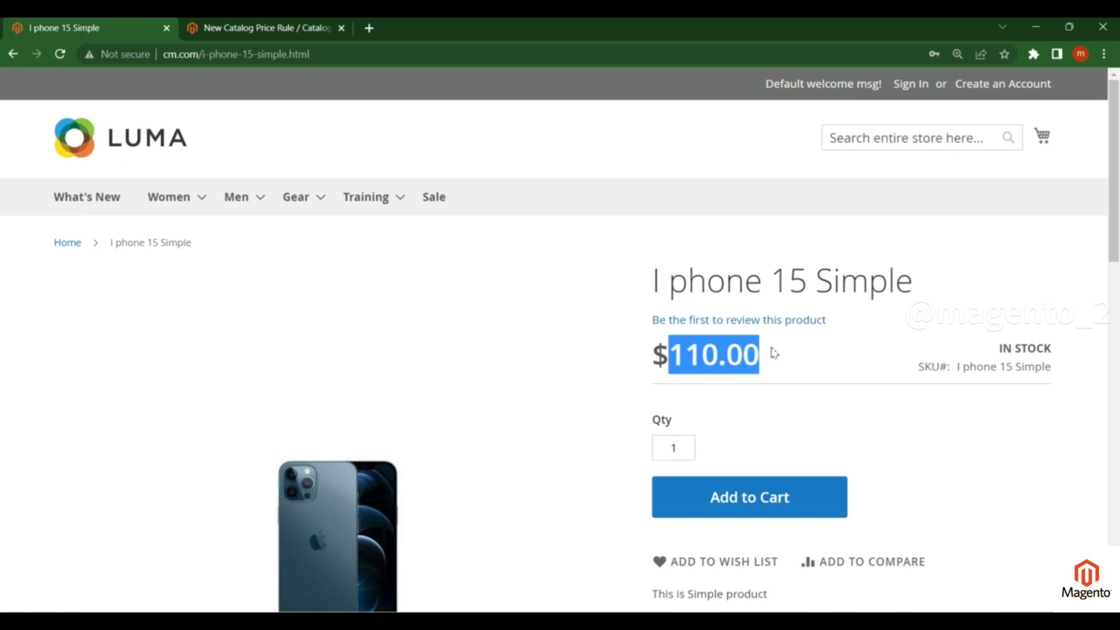
pyautogui.click(677, 355)
pyautogui.moveTo(670, 354); pyautogui.dragTo(756, 353)
pyautogui.click(284, 28)
pyautogui.click(432, 338)
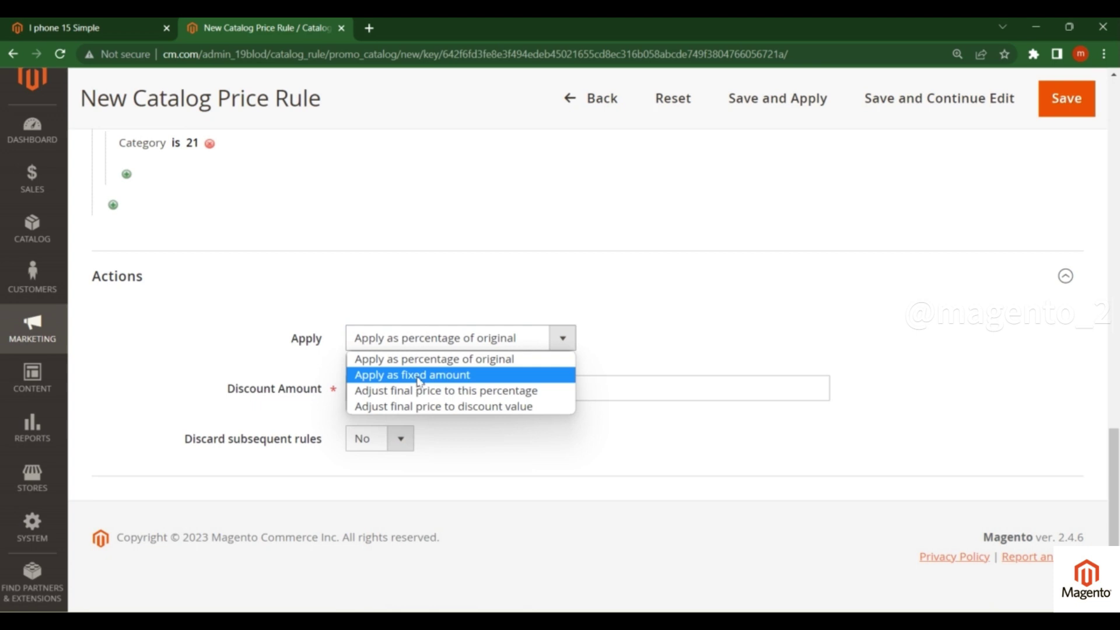
pyautogui.click(307, 361)
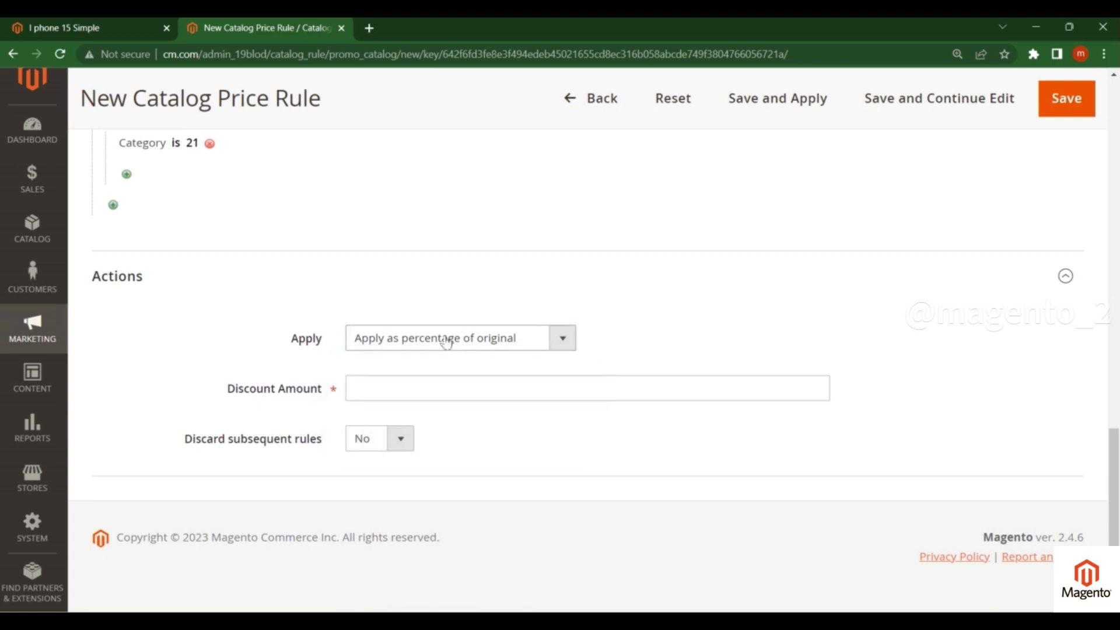
# - Enter a discount amount of 20 and set Discard subsequent rules to Yes
pyautogui.click(393, 389)
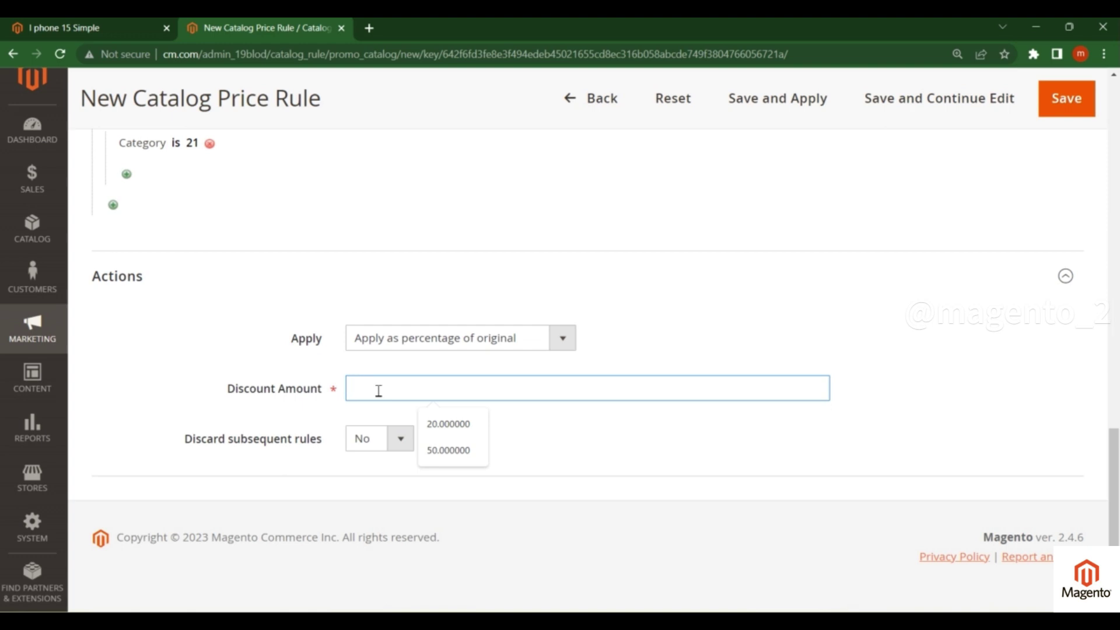
pyautogui.write('20')
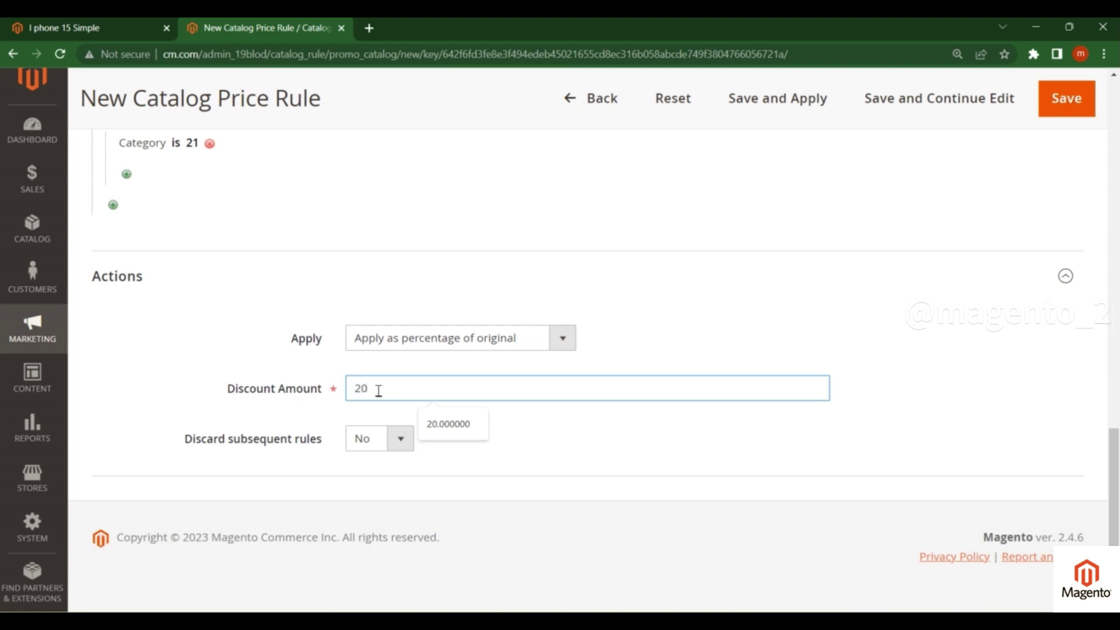
pyautogui.click(560, 437)
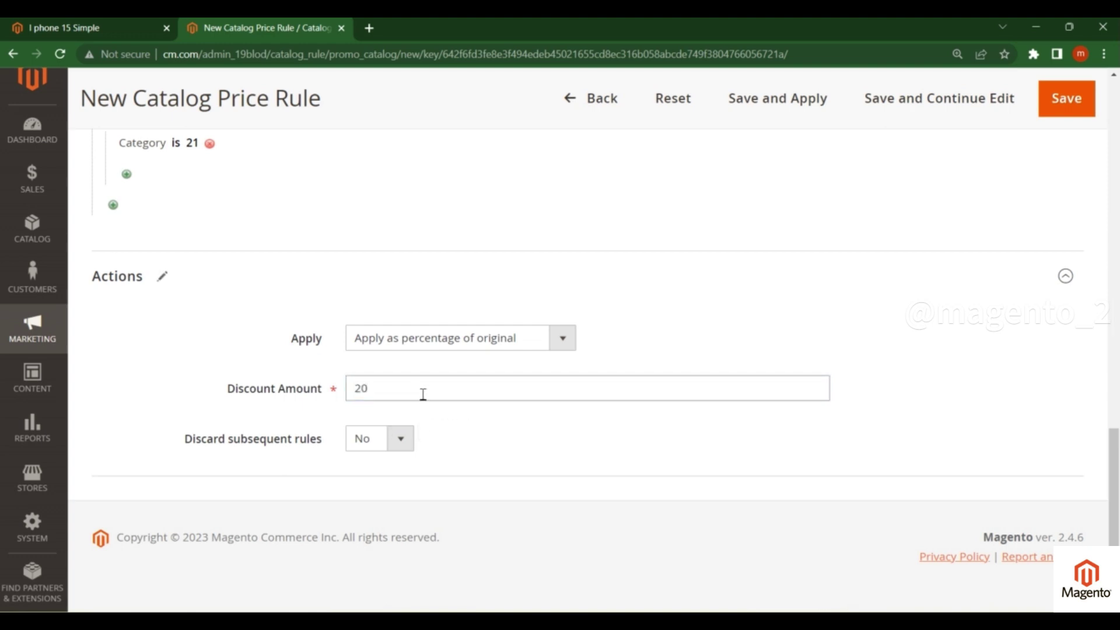
pyautogui.moveTo(178, 443); pyautogui.dragTo(325, 438)
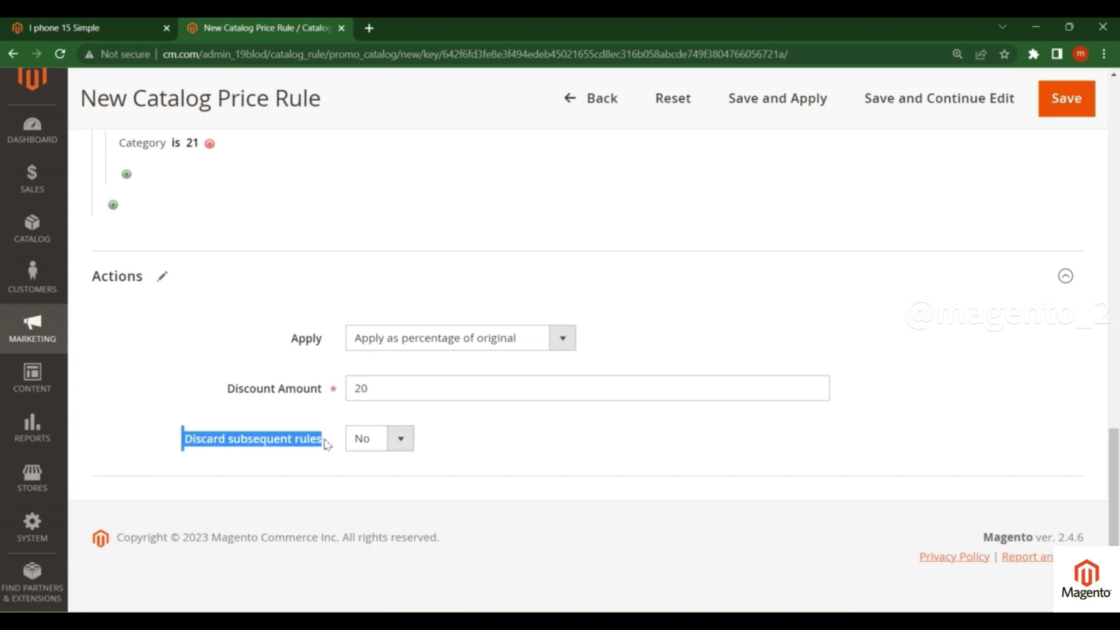
pyautogui.click(397, 441)
pyautogui.click(395, 461)
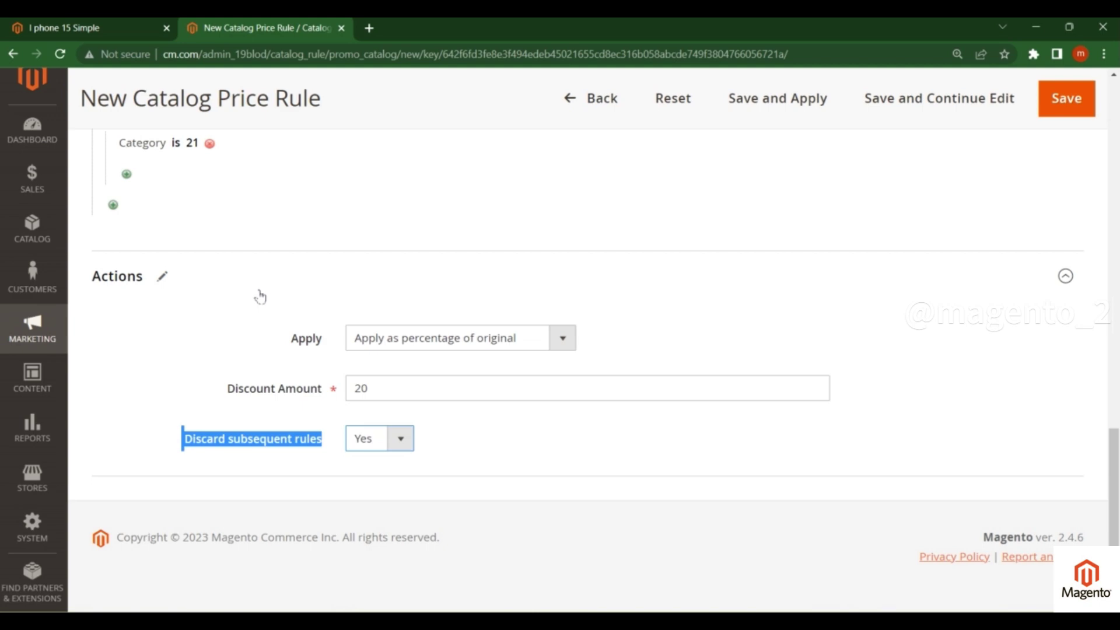
# - Check the product's storefront price, then return to the catalog price rule form
pyautogui.click(88, 28)
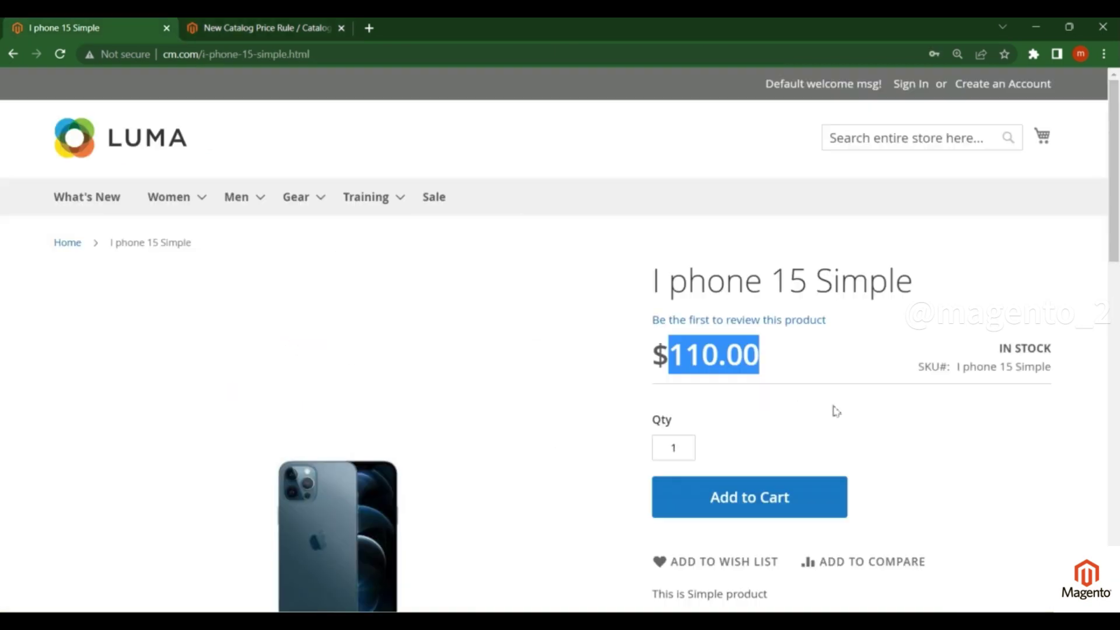
pyautogui.click(263, 27)
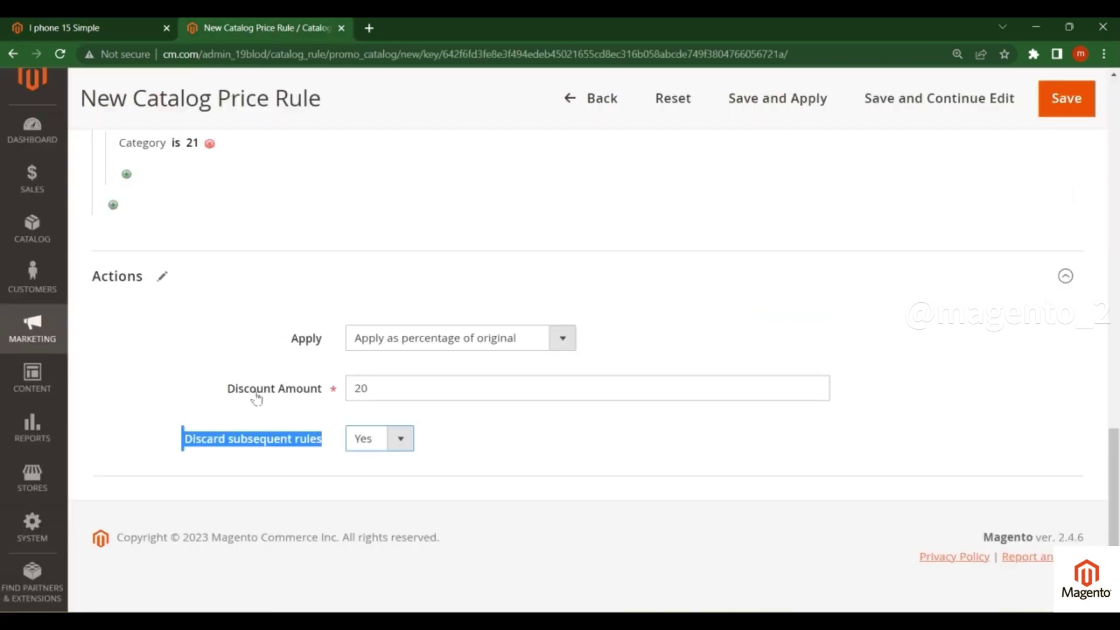
pyautogui.click(429, 440)
pyautogui.scroll(15, 491, 409)
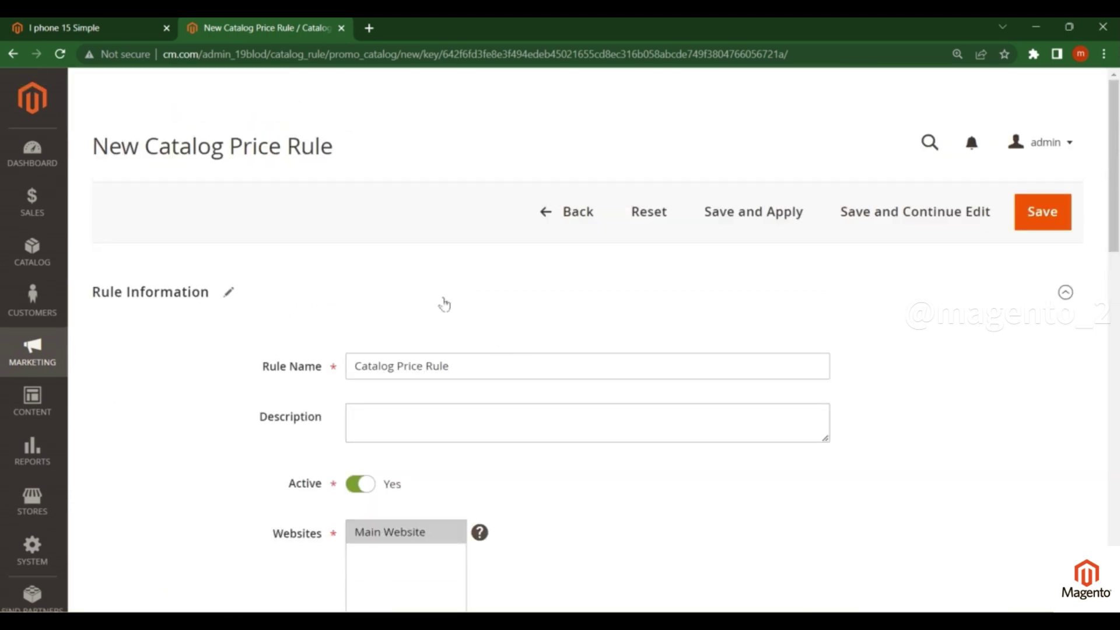
# - Save and apply the rule, then run Apply Rules on the Catalog Price Rule grid
pyautogui.scroll(-10, 311, 342)
pyautogui.scroll(-7, 312, 342)
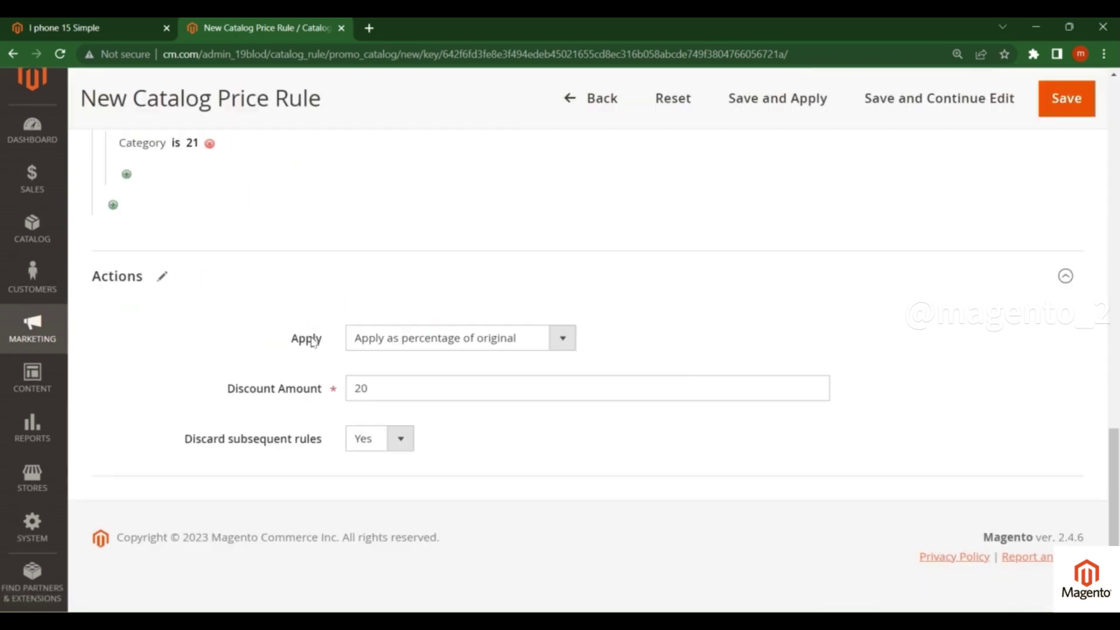
pyautogui.click(775, 106)
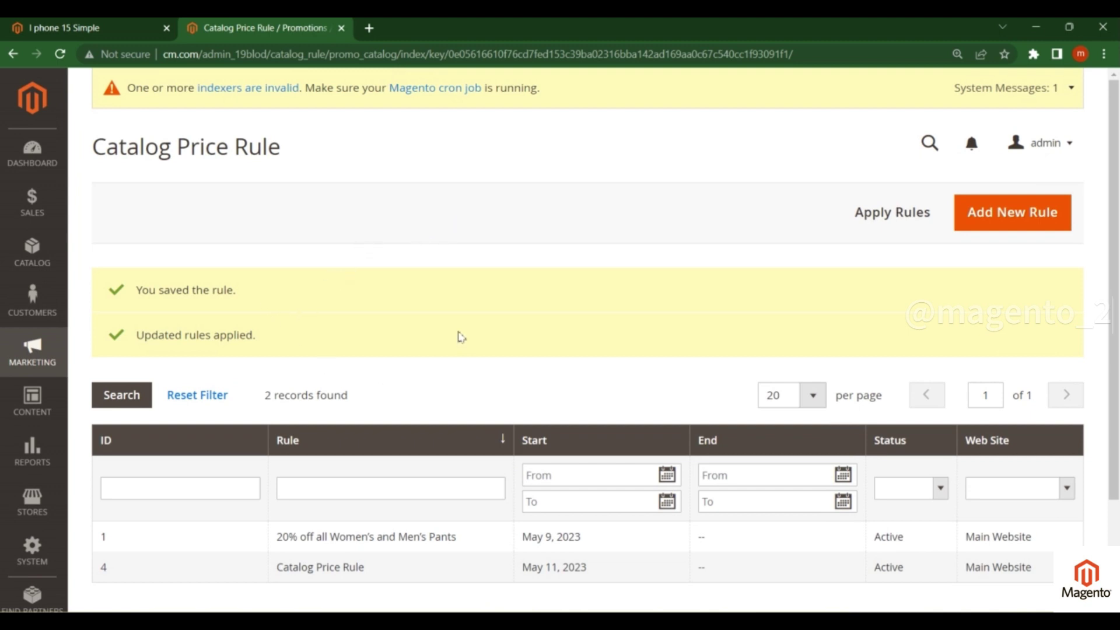
pyautogui.click(885, 219)
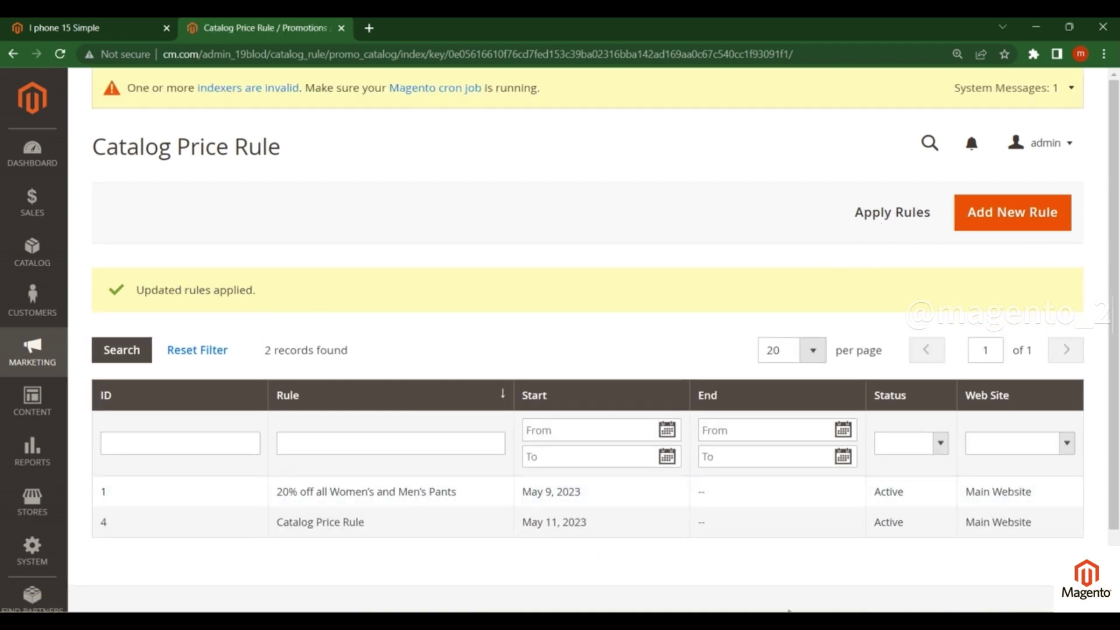
pyautogui.hotkey('alt', 'Tab')
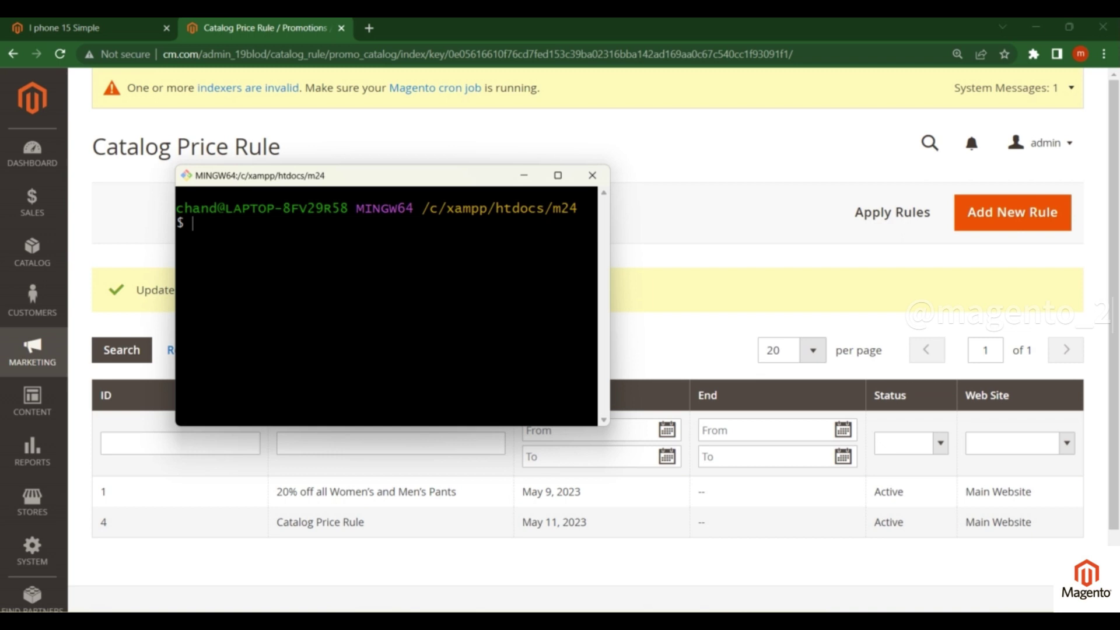
# - Run php bin/magento indexer:reindex in the Git Bash terminal
pyautogui.moveTo(376, 178); pyautogui.dragTo(481, 190)
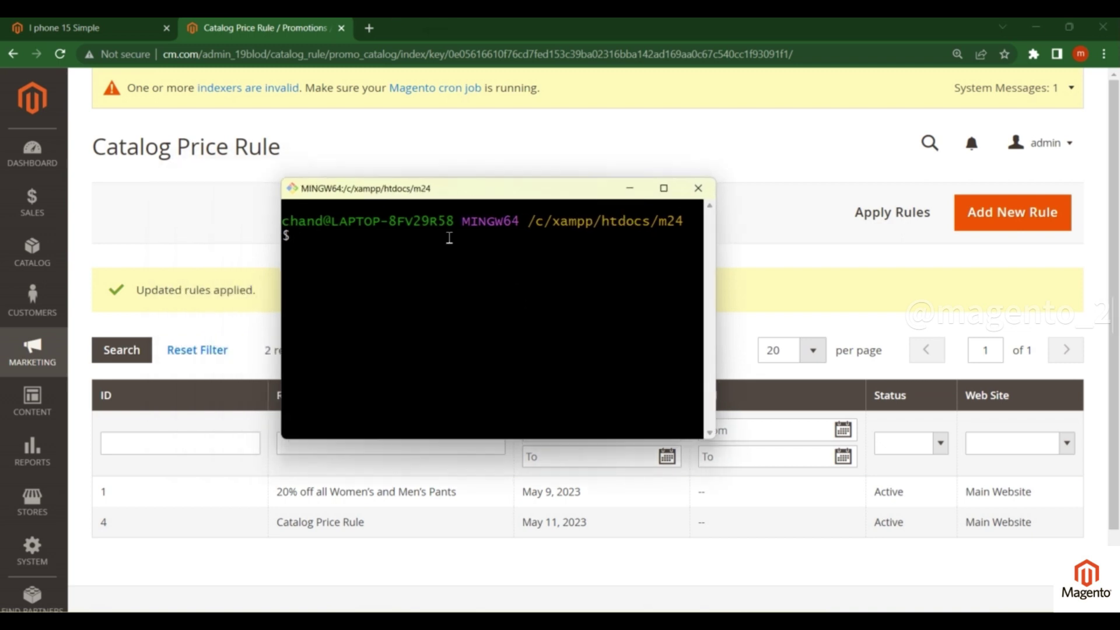
pyautogui.moveTo(533, 222); pyautogui.dragTo(668, 222)
pyautogui.click(670, 227)
pyautogui.click(583, 255)
pyautogui.write('php bin/magento')
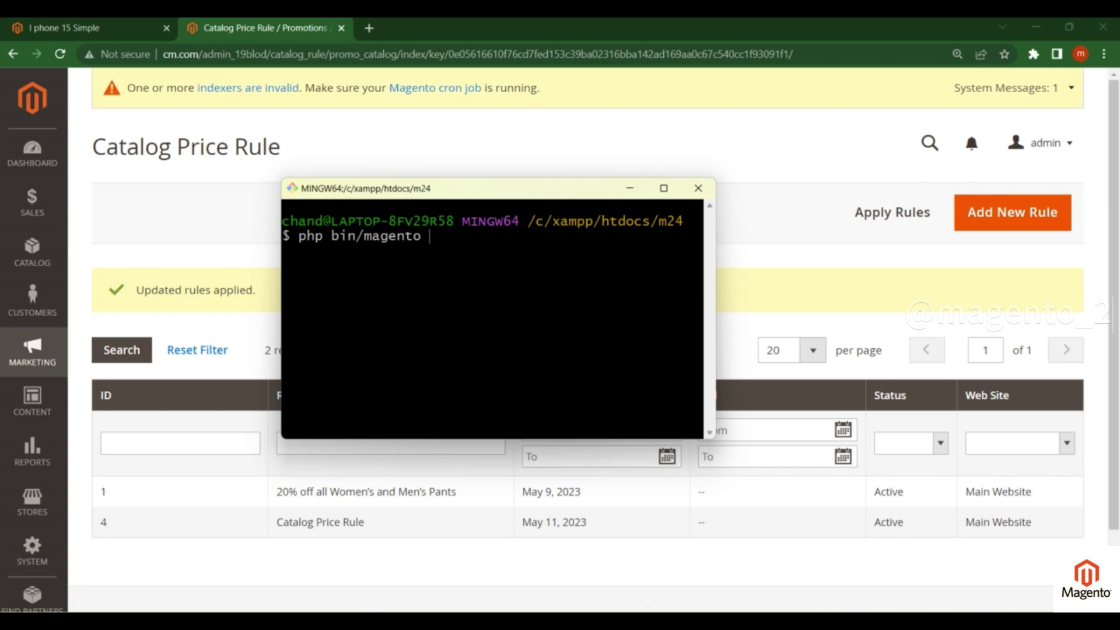
pyautogui.write(' indexer:reindex')
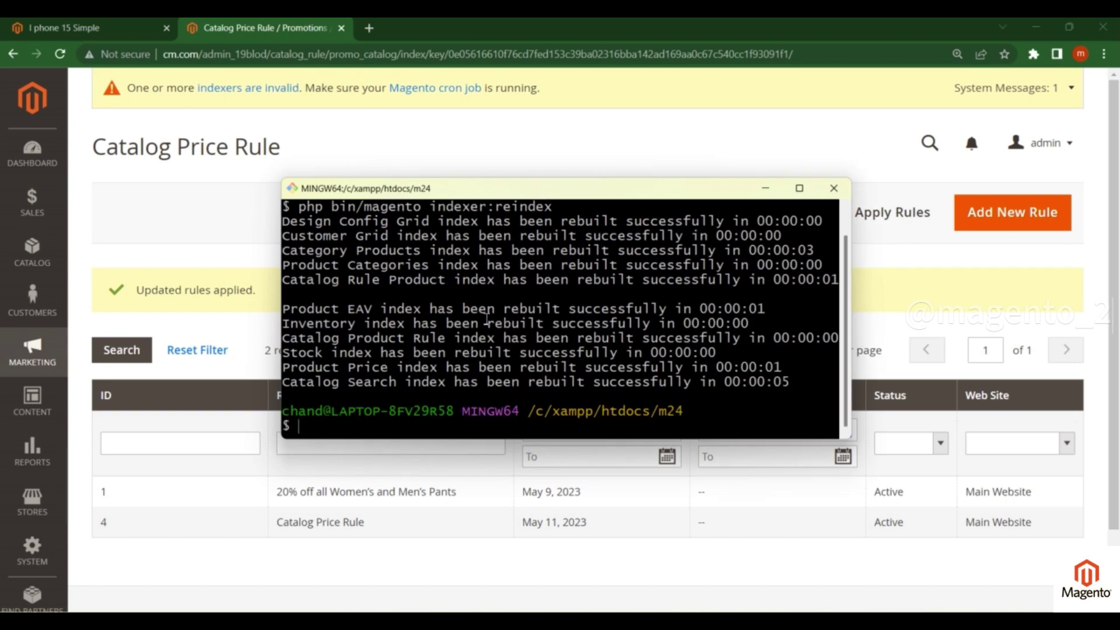
# - Run php bin/magento cache:flush, then return to the browser's rule grid
pyautogui.press('Up')
pyautogui.press('BackSpace')
pyautogui.press('BackSpace')
pyautogui.press('BackSpace')
pyautogui.press('BackSpace')
pyautogui.press('BackSpace')
pyautogui.press('BackSpace')
pyautogui.press('BackSpace')
pyautogui.press('BackSpace')
pyautogui.press('BackSpace')
pyautogui.press('BackSpace')
pyautogui.press('BackSpace')
pyautogui.press('BackSpace')
pyautogui.press('BackSpace')
pyautogui.press('BackSpace')
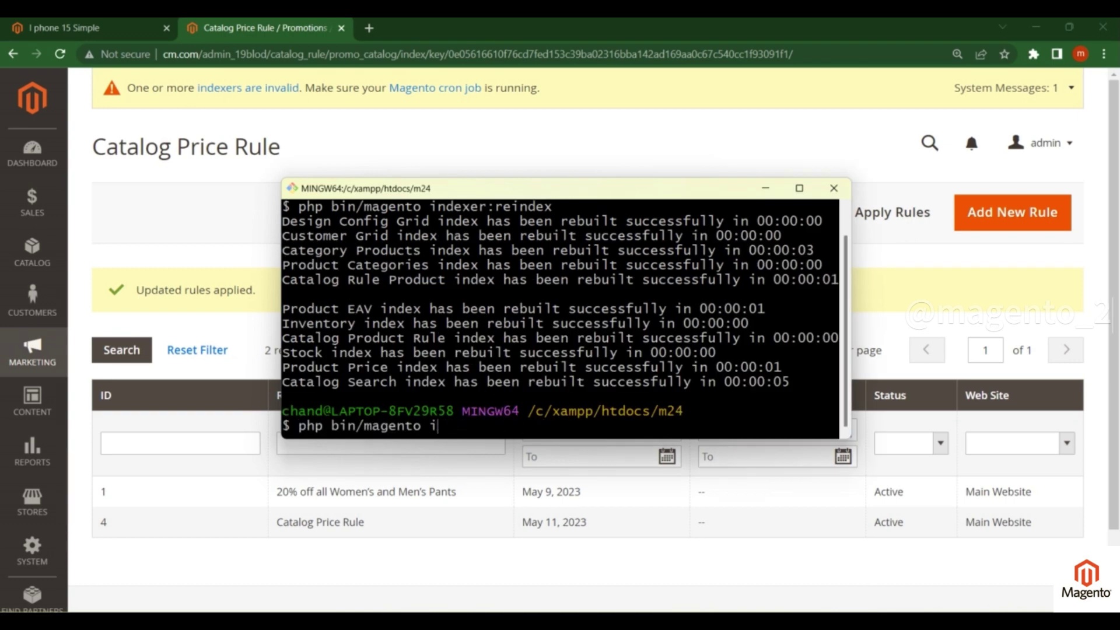
pyautogui.write('cache:flush')
pyautogui.press('Return')
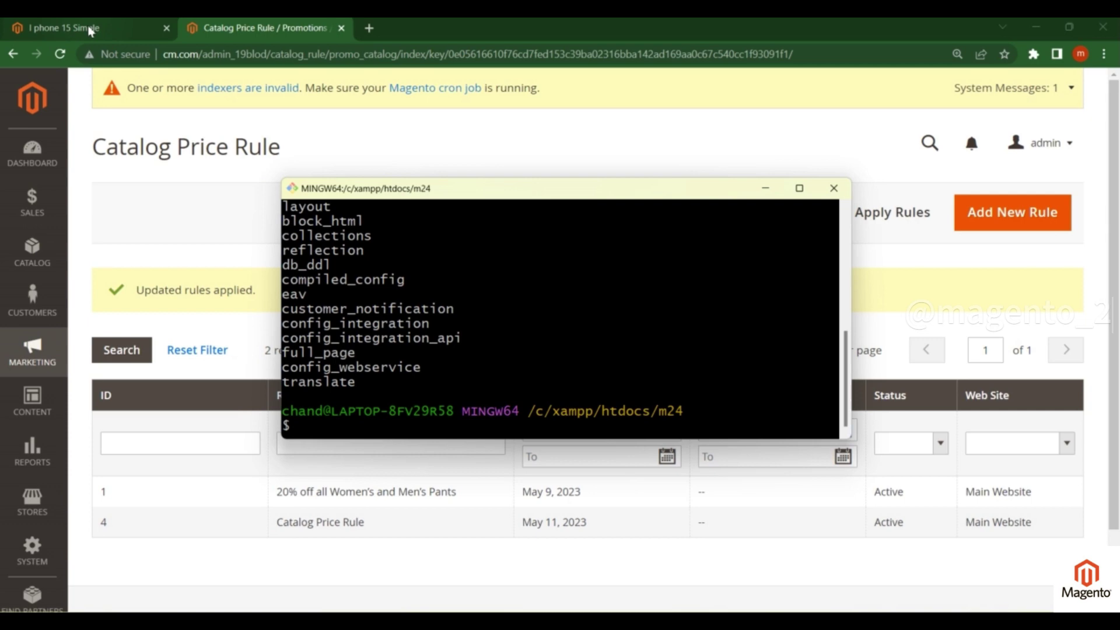
pyautogui.hotkey('alt', 'Tab')
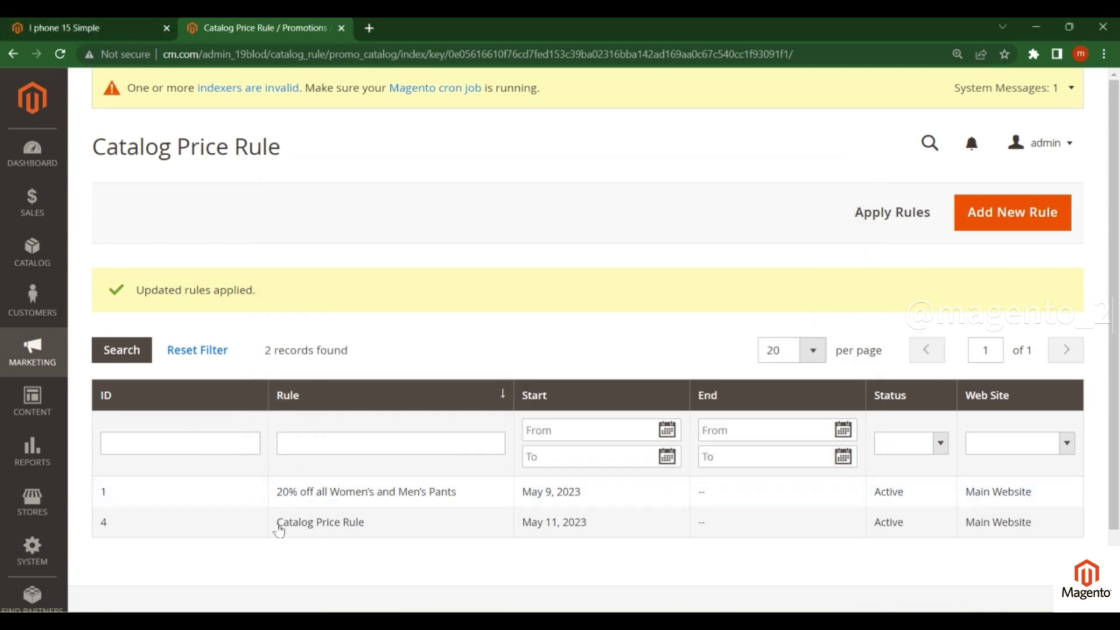
# - Reload the I phone 15 Simple product page, confirming it still shows $110.00
pyautogui.click(118, 34)
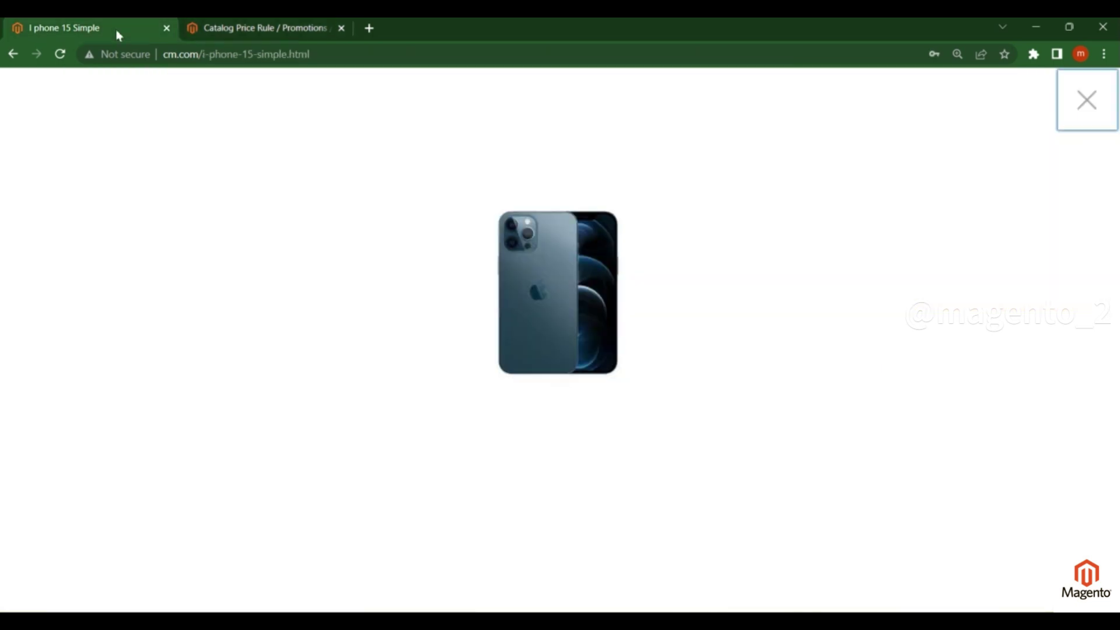
pyautogui.press('F5')
pyautogui.hotkey('ctrl', '-')
pyautogui.hotkey('ctrl', '-')
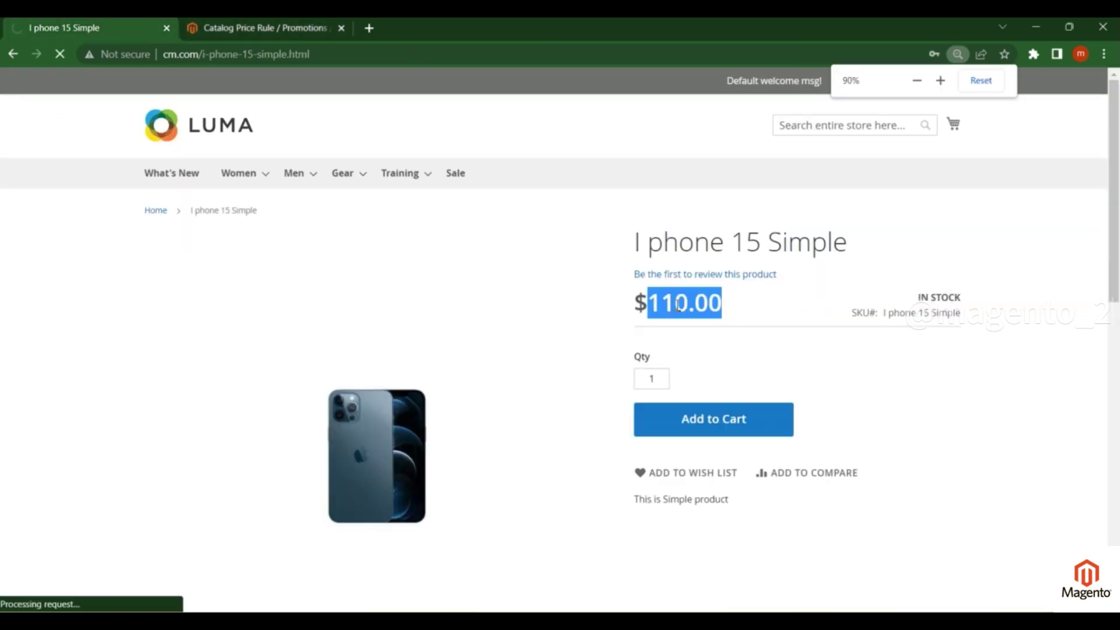
pyautogui.click(733, 312)
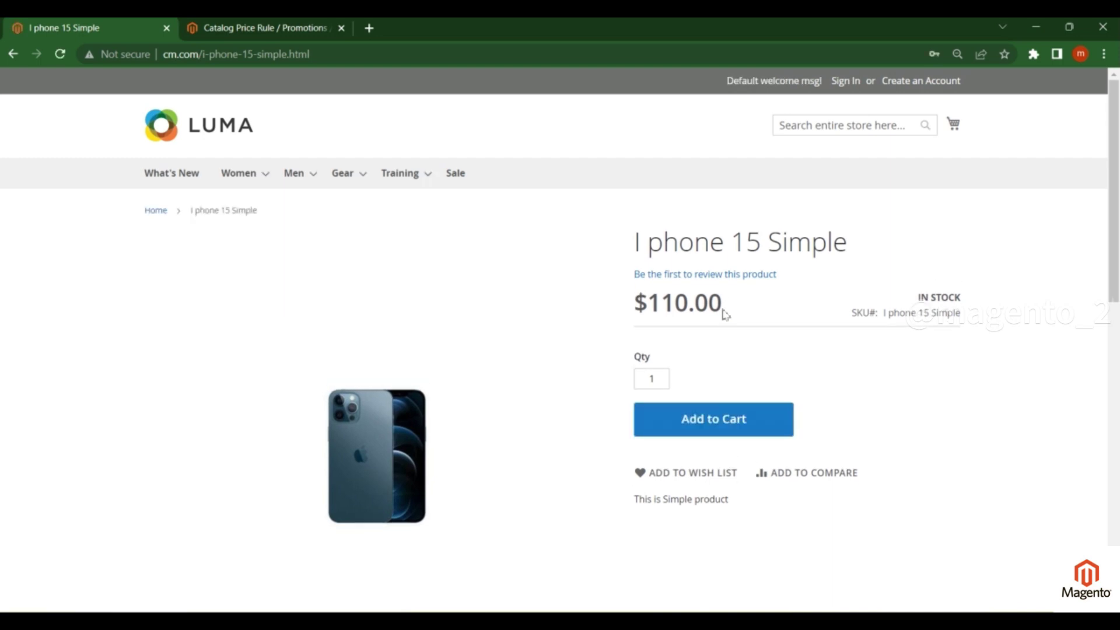
pyautogui.click(235, 33)
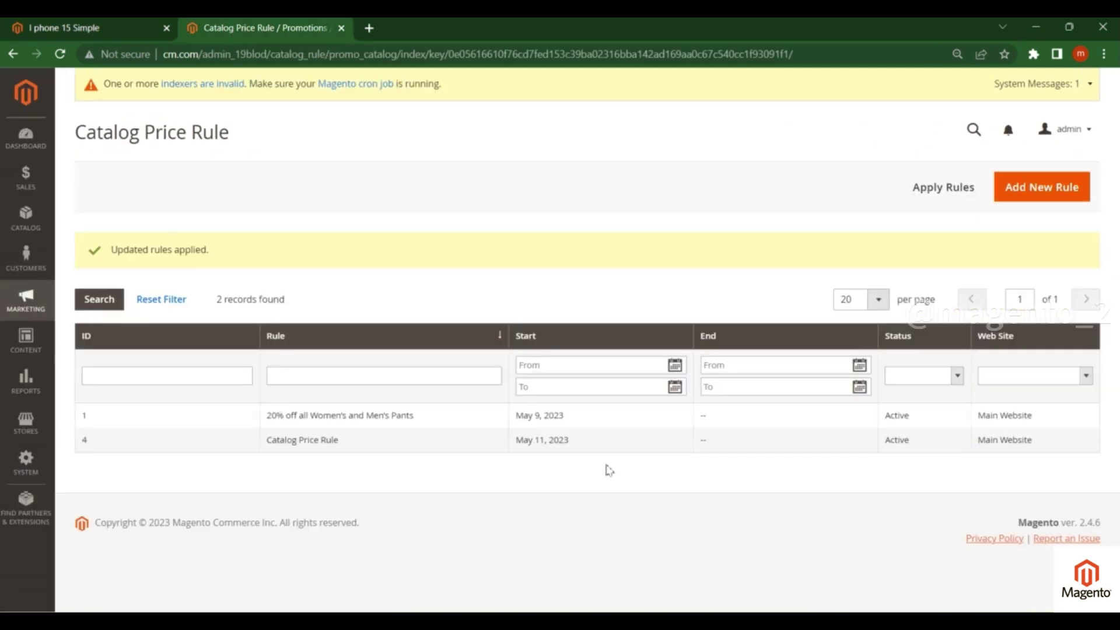
# - Reopen the Catalog Price Rule and delete its Category is 21 condition
pyautogui.click(621, 445)
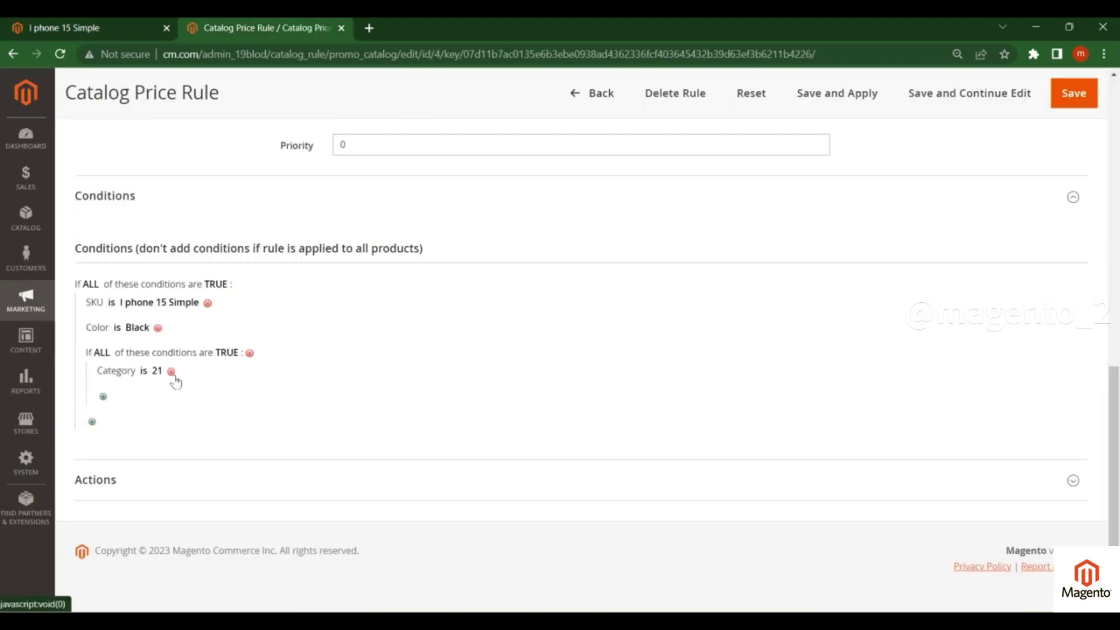
pyautogui.click(143, 28)
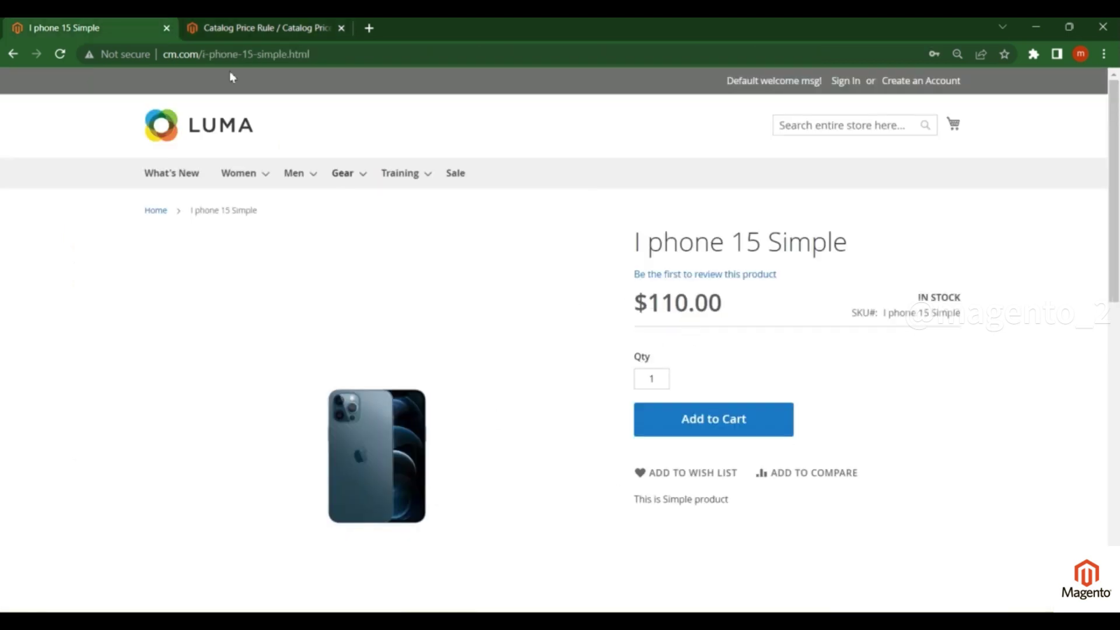
pyautogui.click(279, 28)
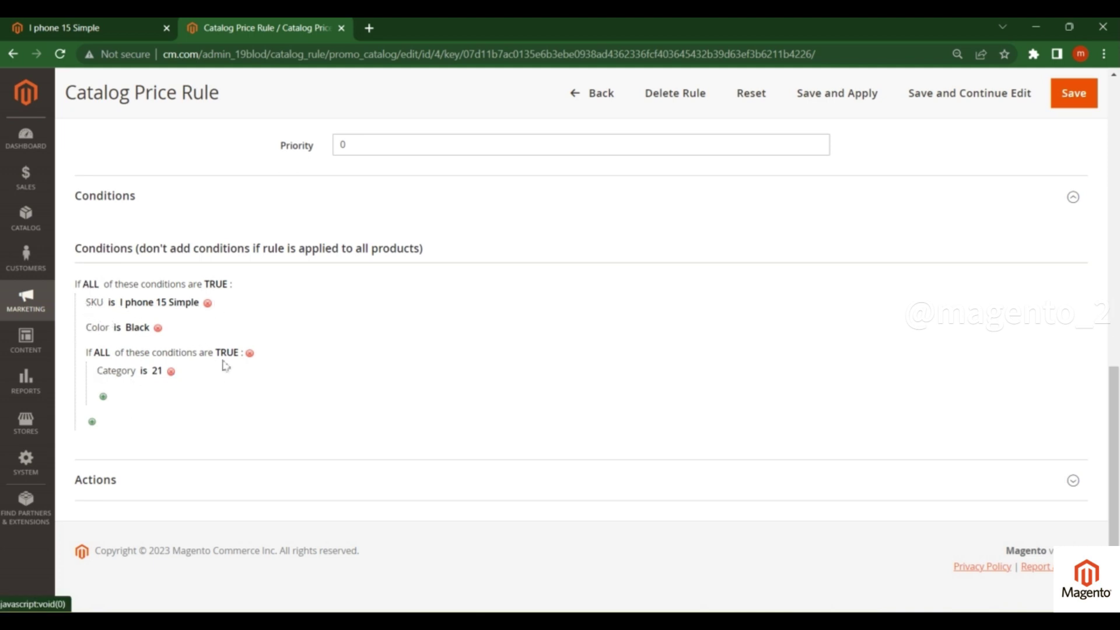
pyautogui.hotkey('ctrl', 'Tab')
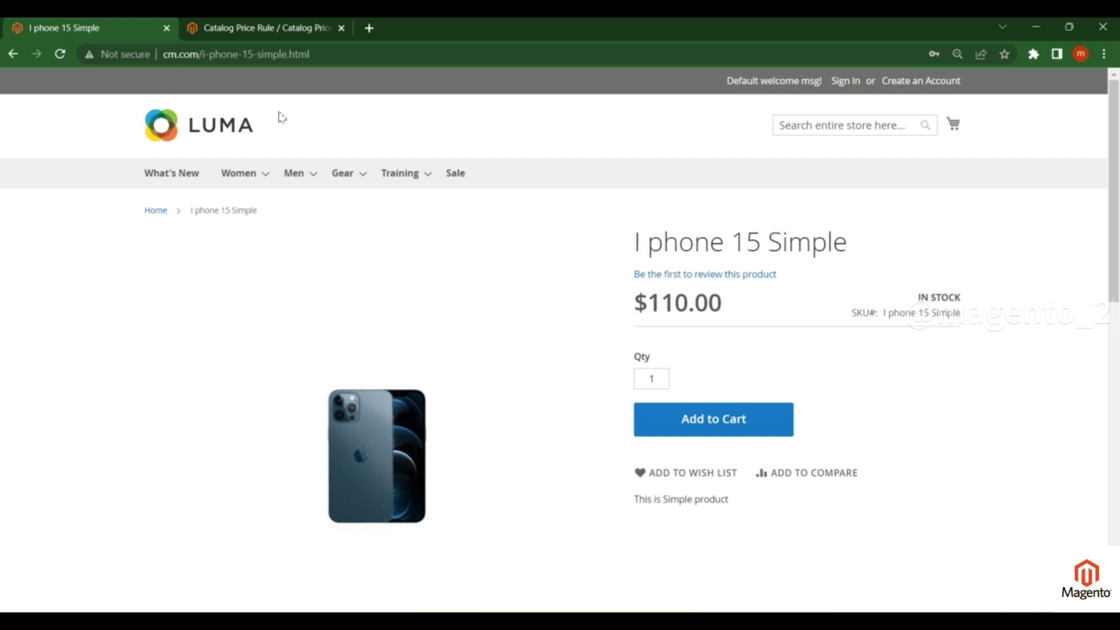
pyautogui.click(213, 29)
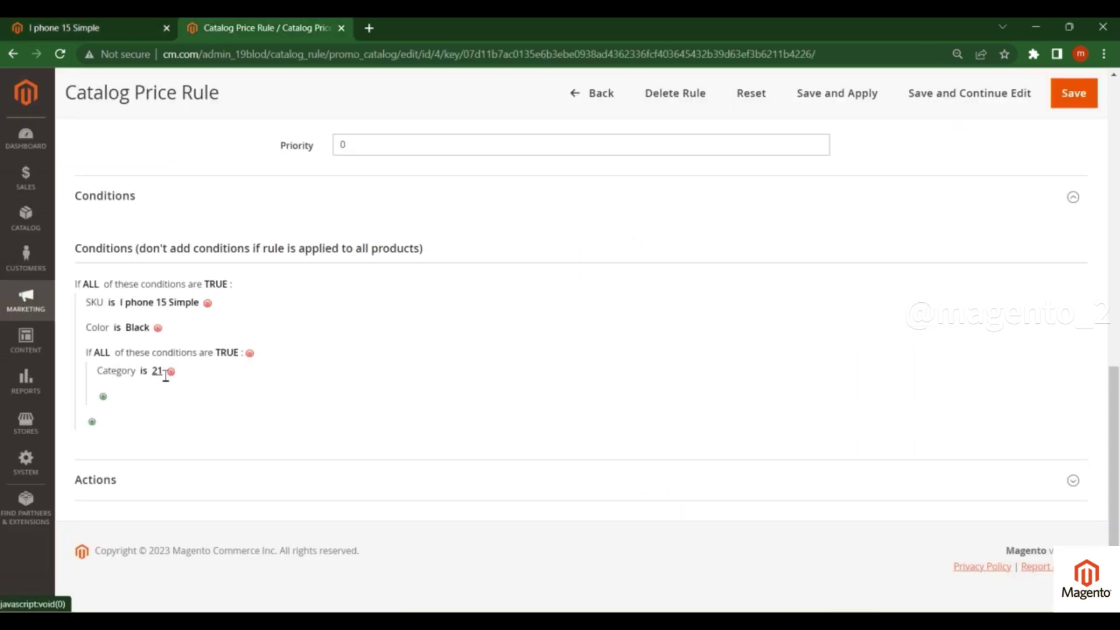
pyautogui.click(170, 371)
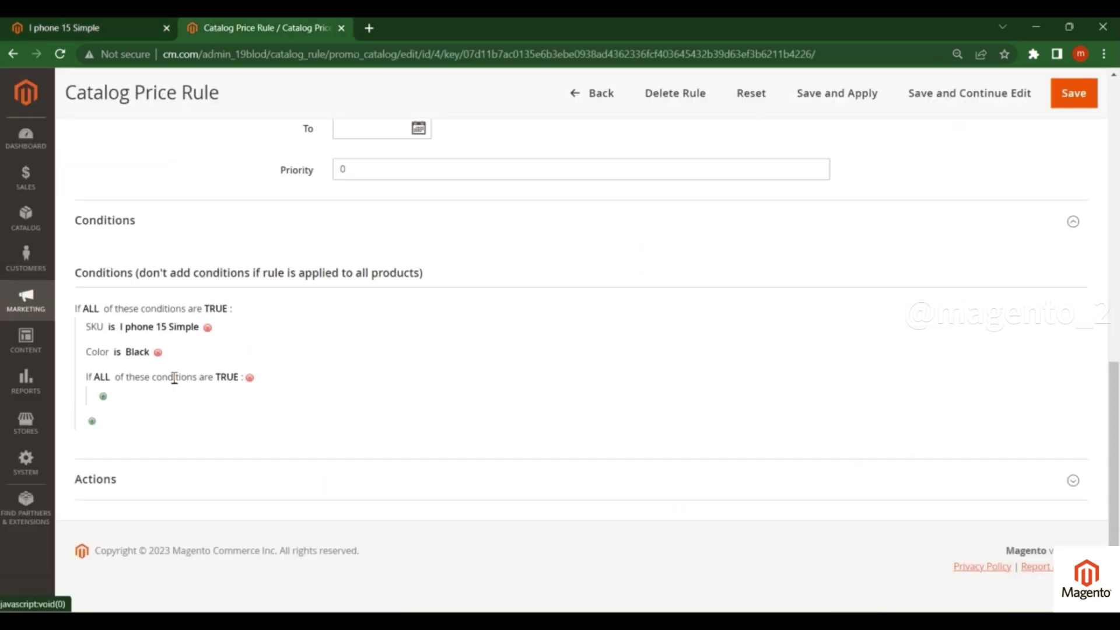
# - Remove the empty condition group and Color is Black, leaving only SKU is I phone 15 Simple
pyautogui.click(250, 376)
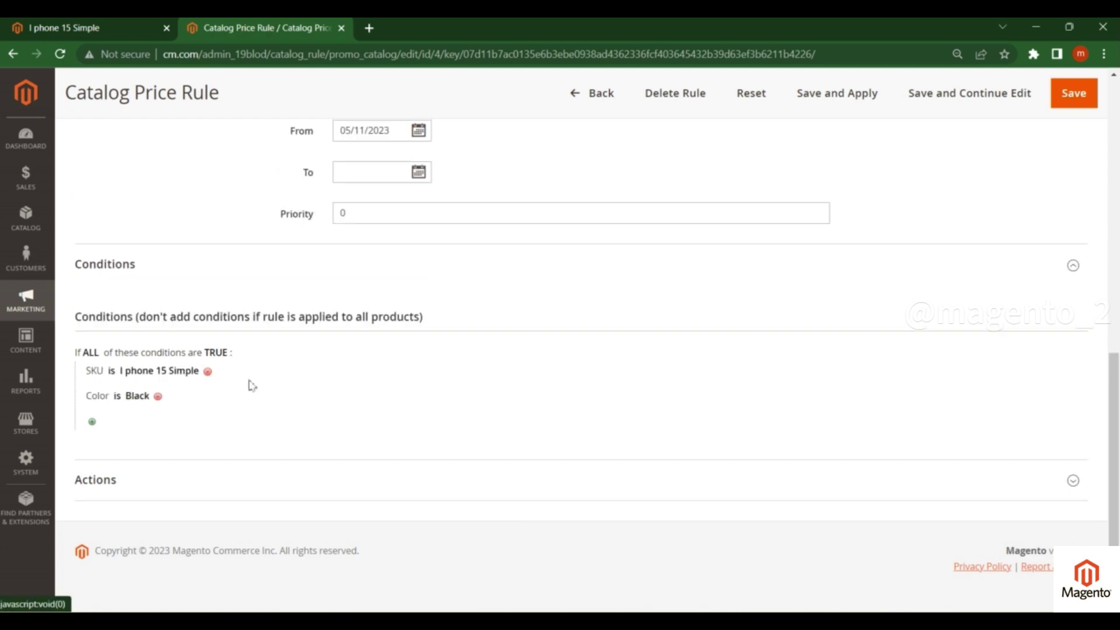
pyautogui.click(157, 396)
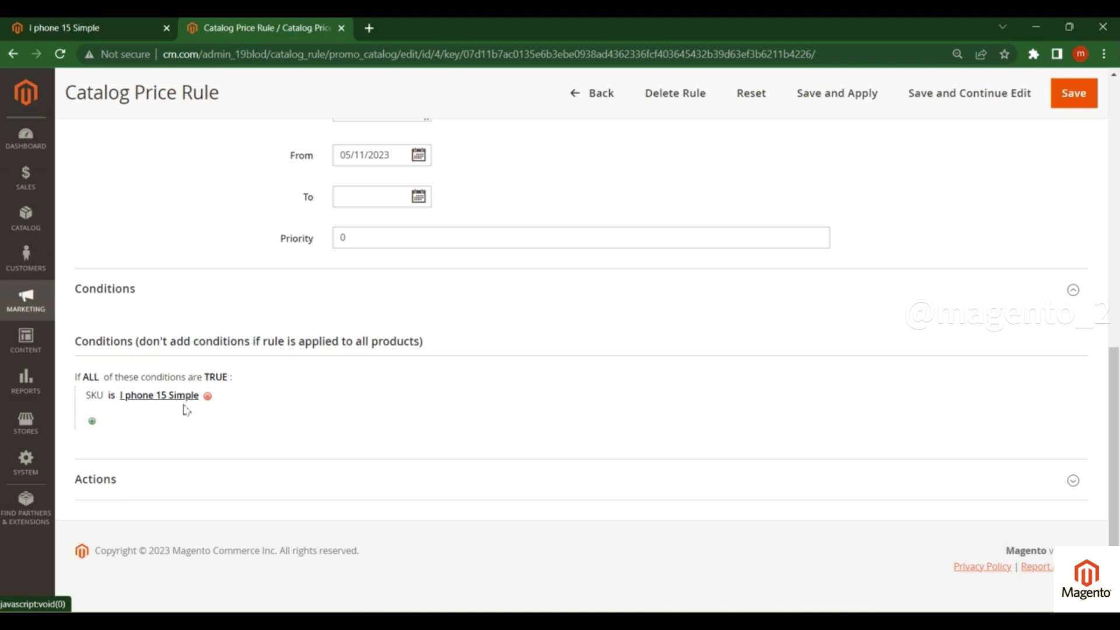
pyautogui.moveTo(86, 395); pyautogui.dragTo(204, 396)
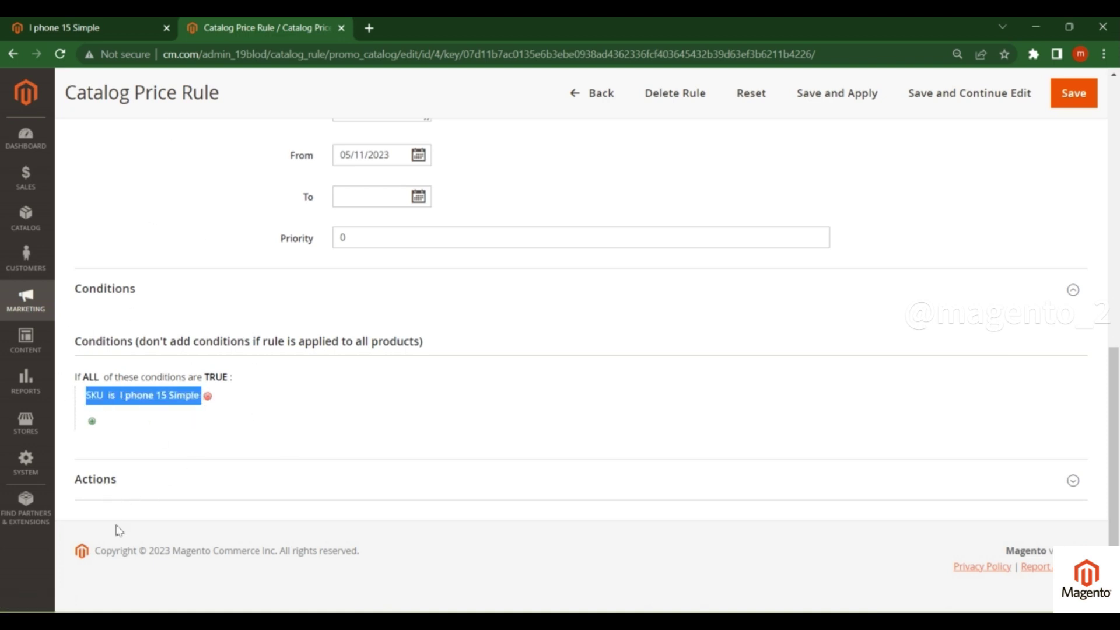
# - Confirm the 20% of original discount action and save and apply the rule
pyautogui.click(110, 485)
pyautogui.scroll(-1, 250, 405)
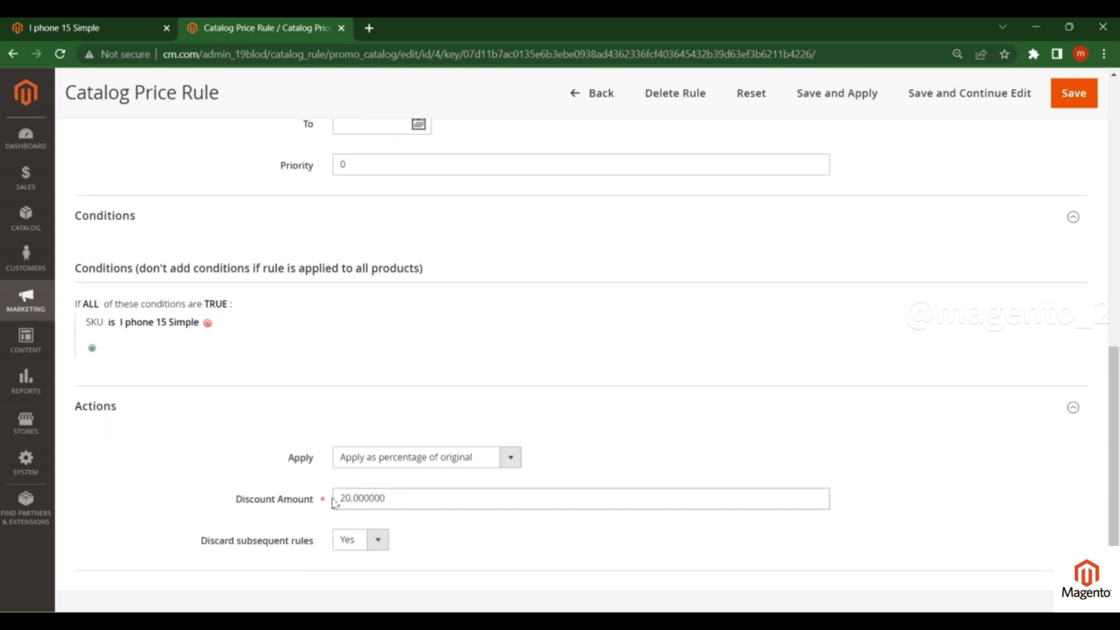
pyautogui.click(821, 97)
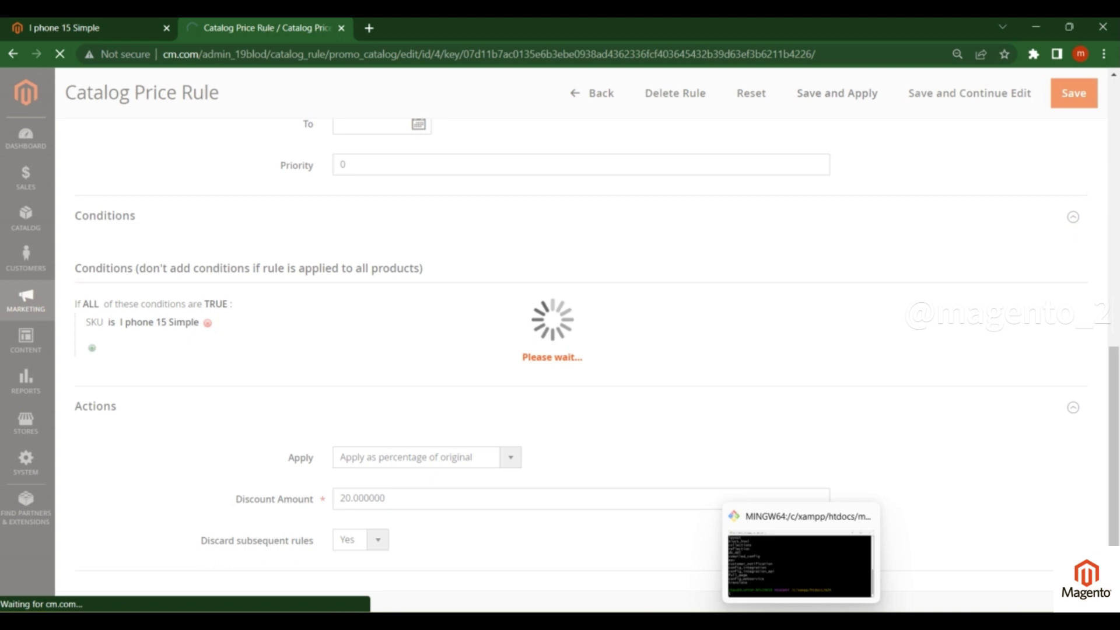
pyautogui.click(800, 563)
# - Rerun php bin/magento indexer:reindex and cache:flush from the terminal's command history
pyautogui.press('Up')
pyautogui.press('Up')
pyautogui.press('Return')
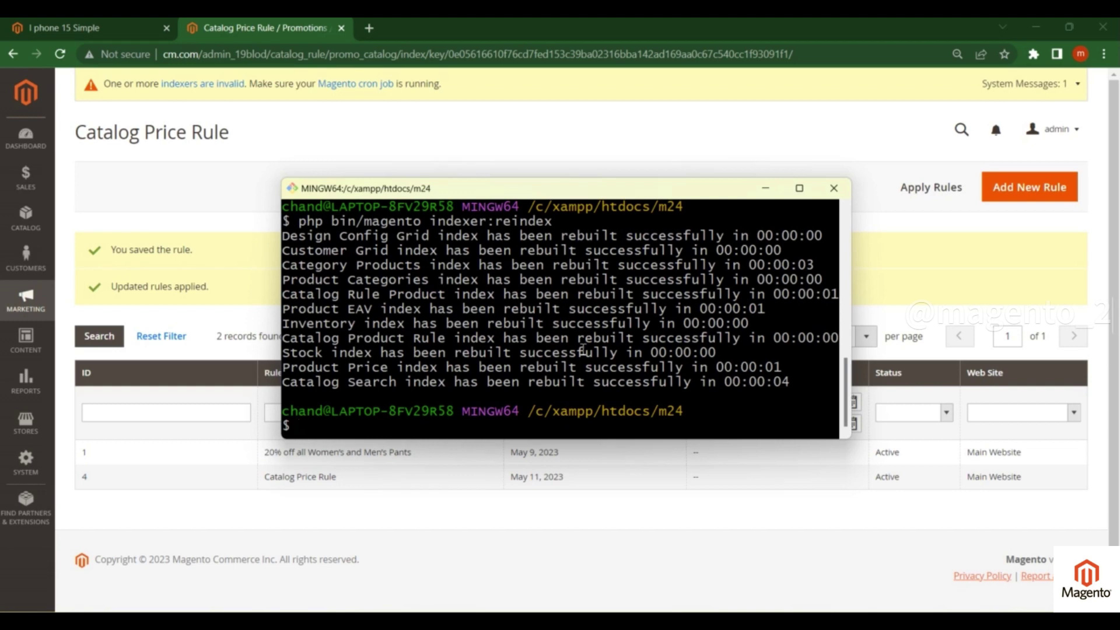
pyautogui.press('Up')
pyautogui.press('Up')
pyautogui.press('Return')
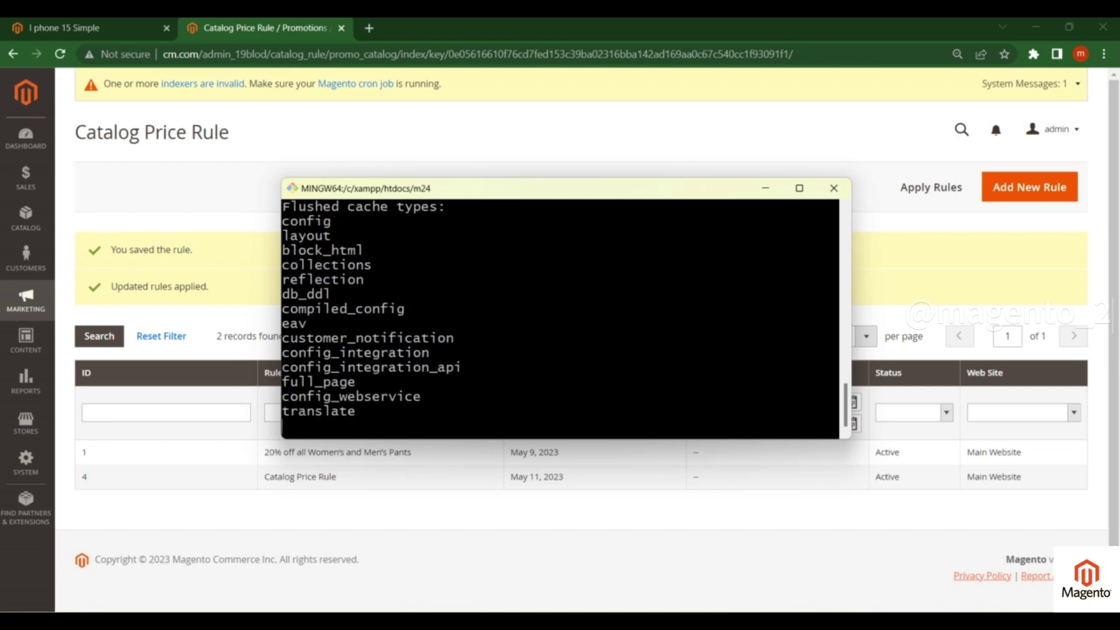
pyautogui.click(98, 37)
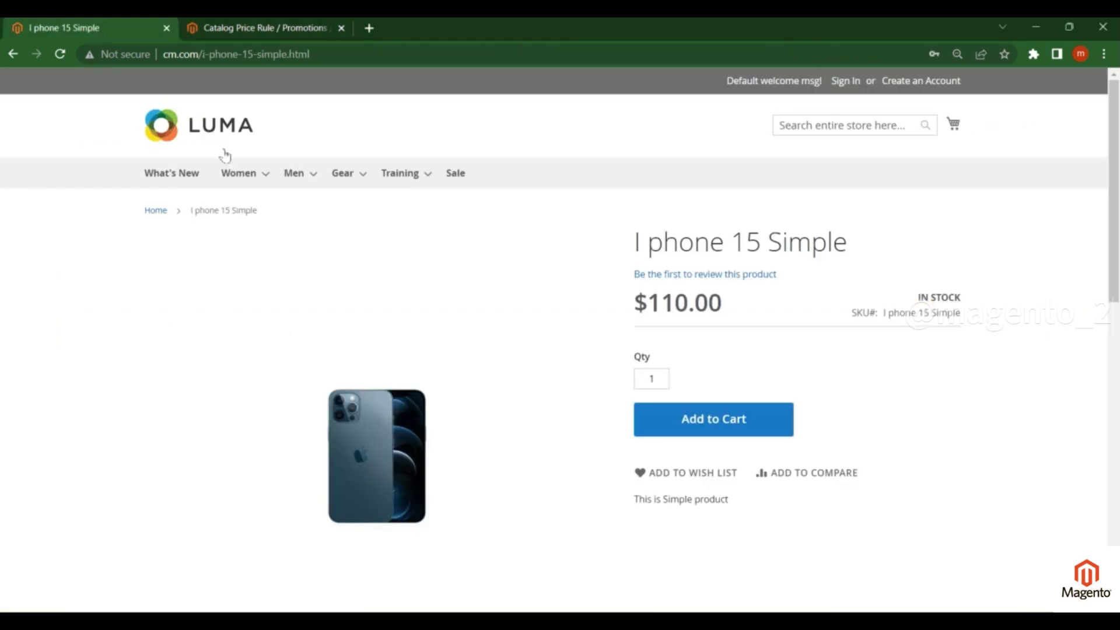
# - Reload the I phone 15 Simple page and confirm $88.00 with Regular Price $110.00
pyautogui.press('F5')
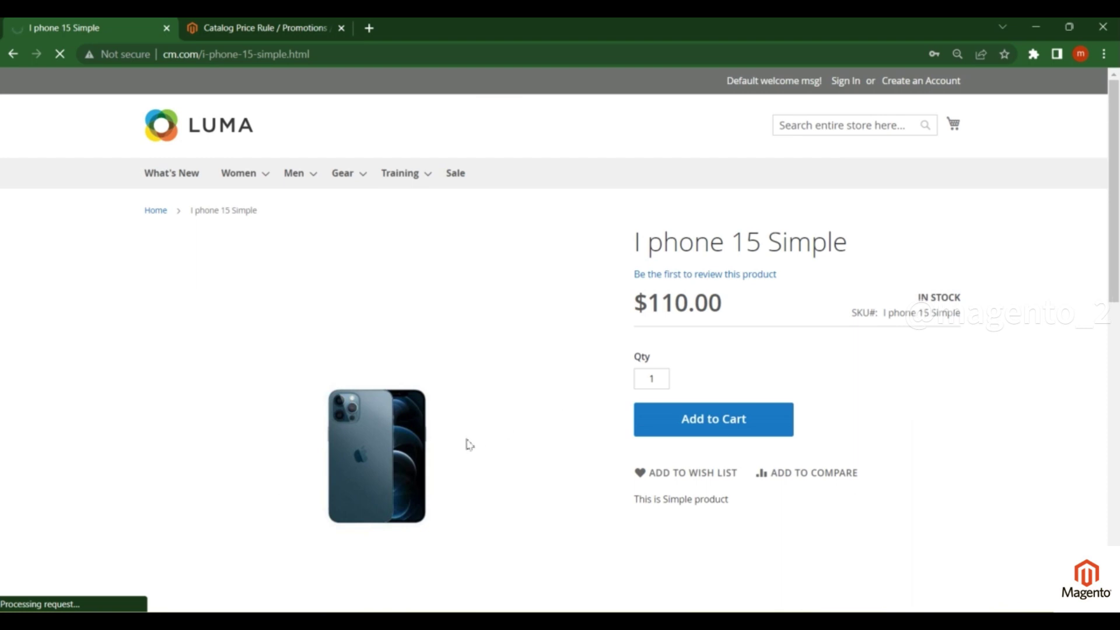
pyautogui.moveTo(636, 304); pyautogui.dragTo(724, 307)
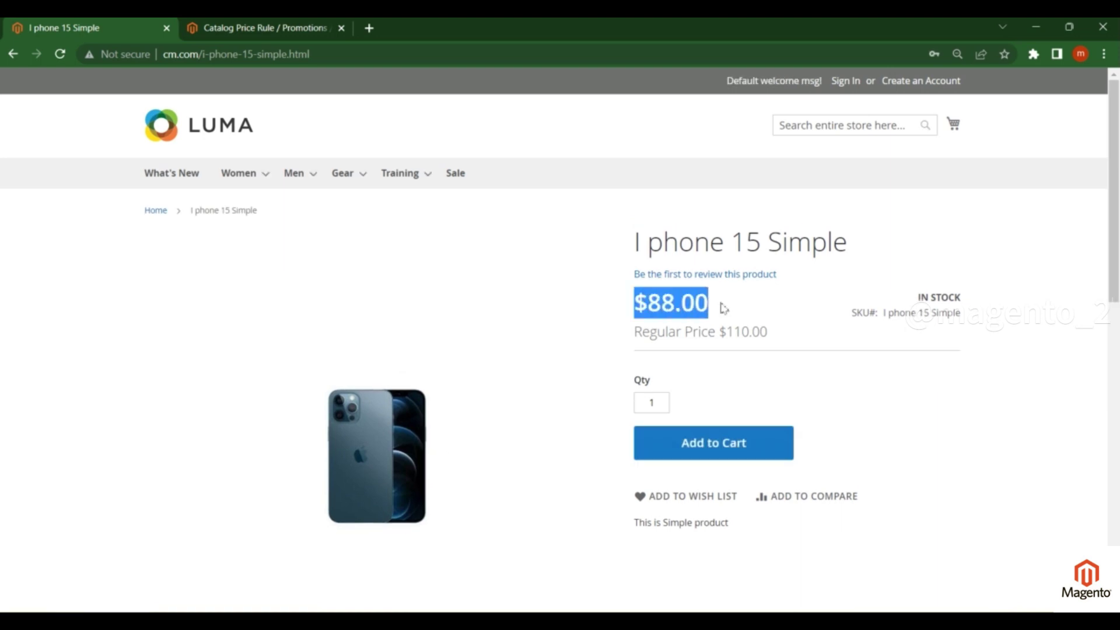